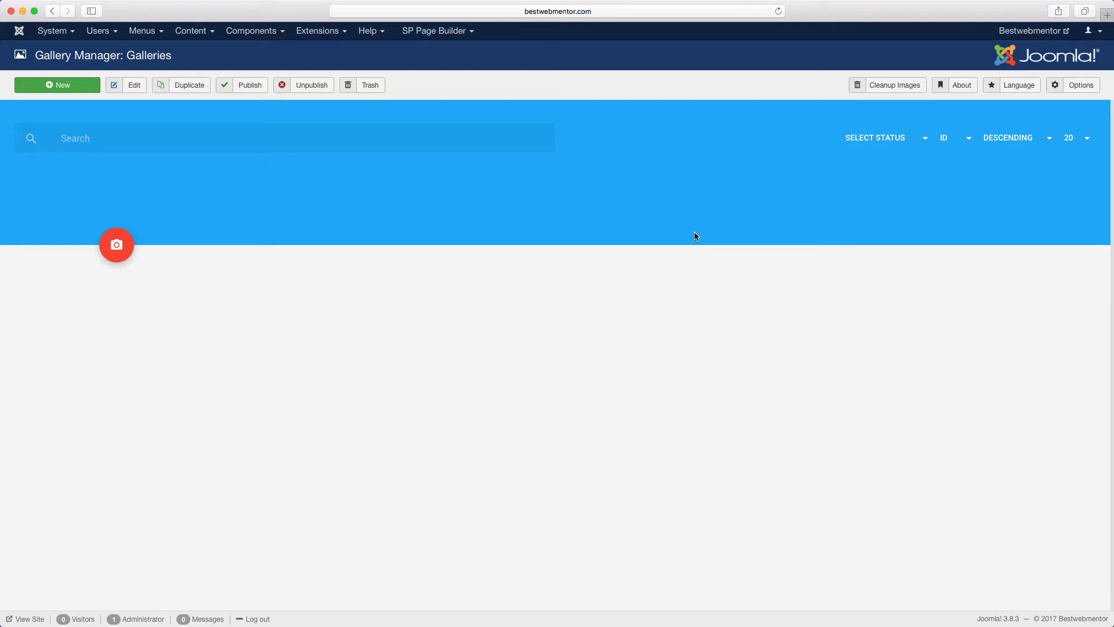
Look through the Extensions and Components menus, then launch Create Gallery from the Galleries page.
{"action": "left_click", "coordinate": [317, 33]}
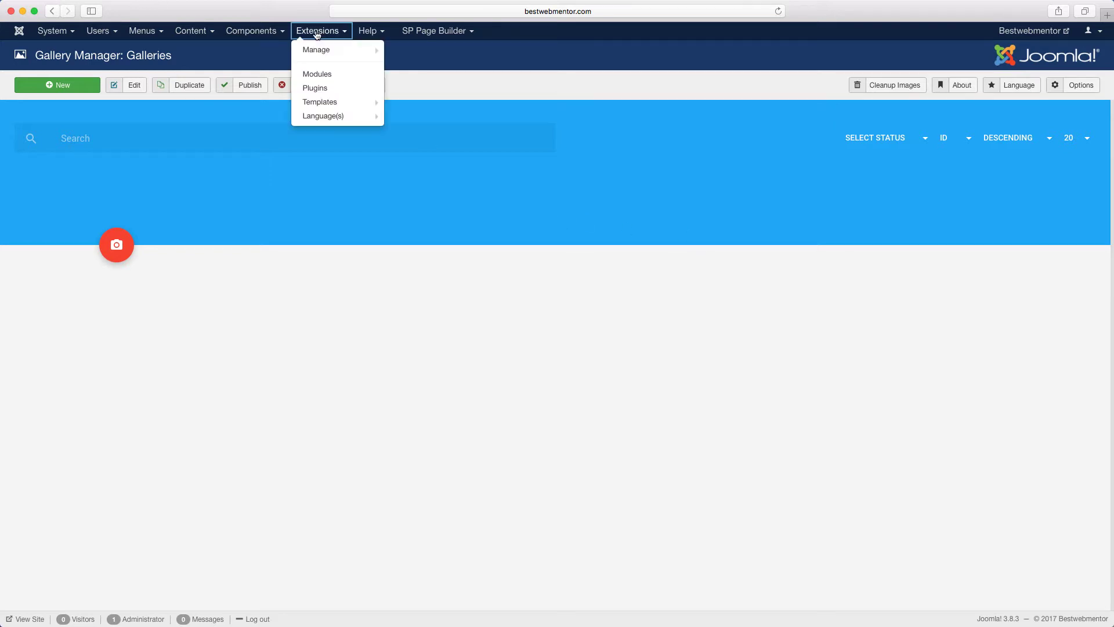
{"action": "left_click", "coordinate": [259, 34]}
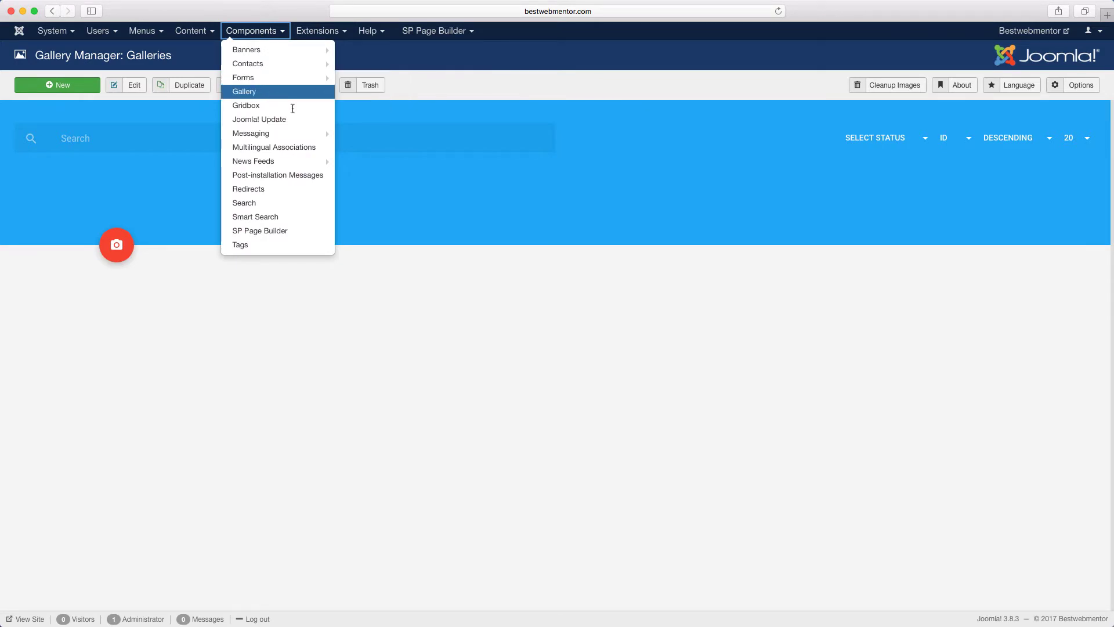
{"action": "left_click", "coordinate": [321, 268]}
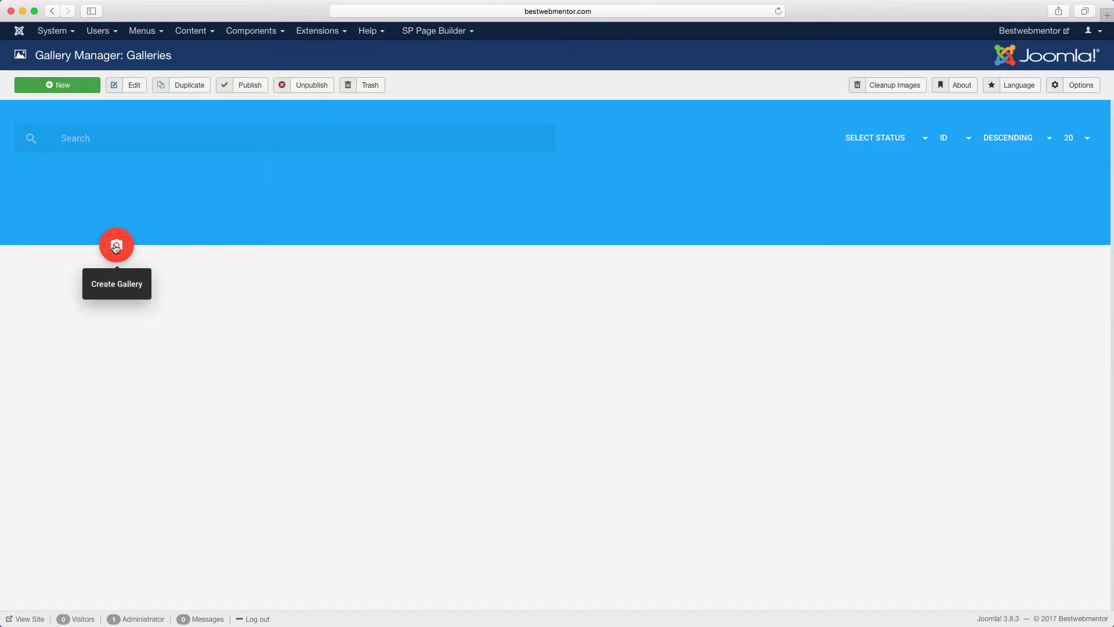
{"action": "left_click", "coordinate": [117, 244]}
Name the new gallery 'Gallery' and save it.
{"action": "left_click", "coordinate": [557, 315]}
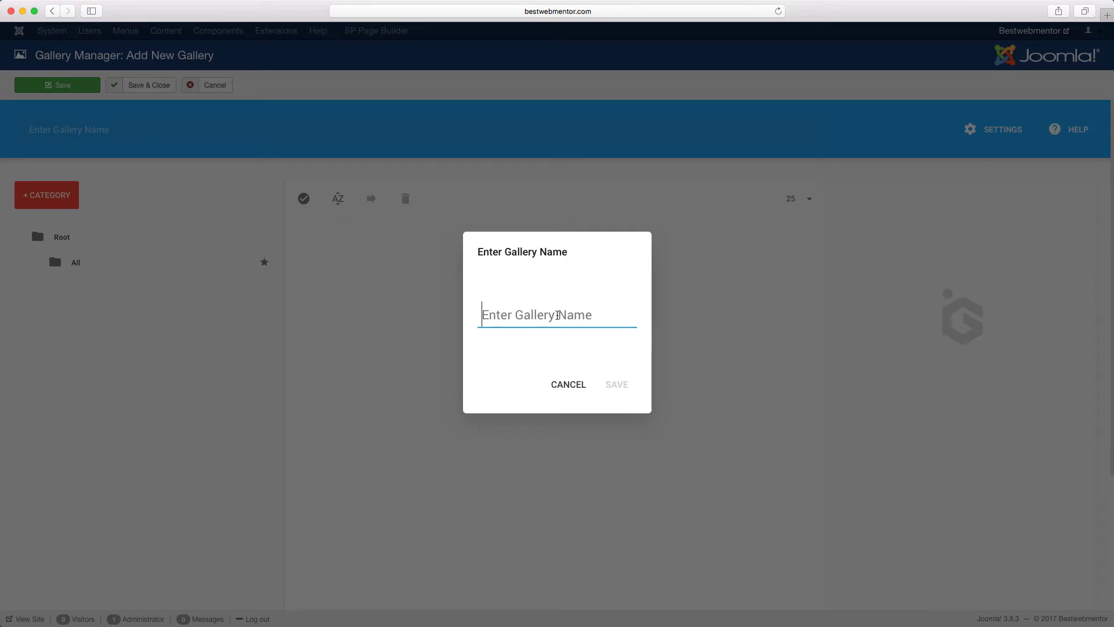
{"action": "type", "text": "Gallery"}
{"action": "left_click", "coordinate": [617, 384]}
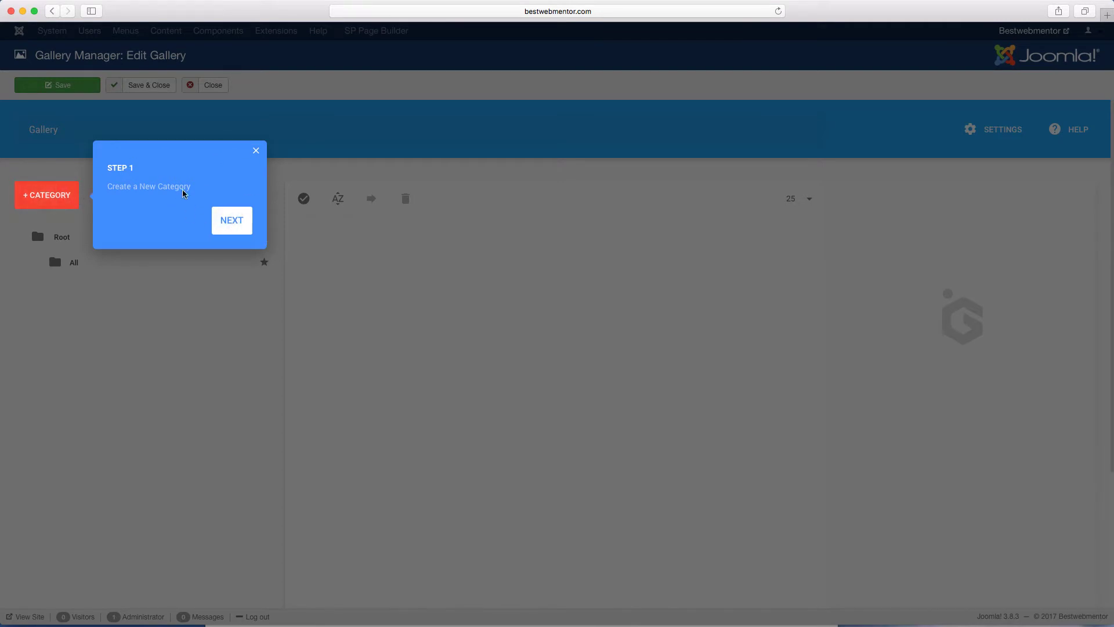
Step through the three-part introductory tour and close it.
{"action": "left_click", "coordinate": [233, 234]}
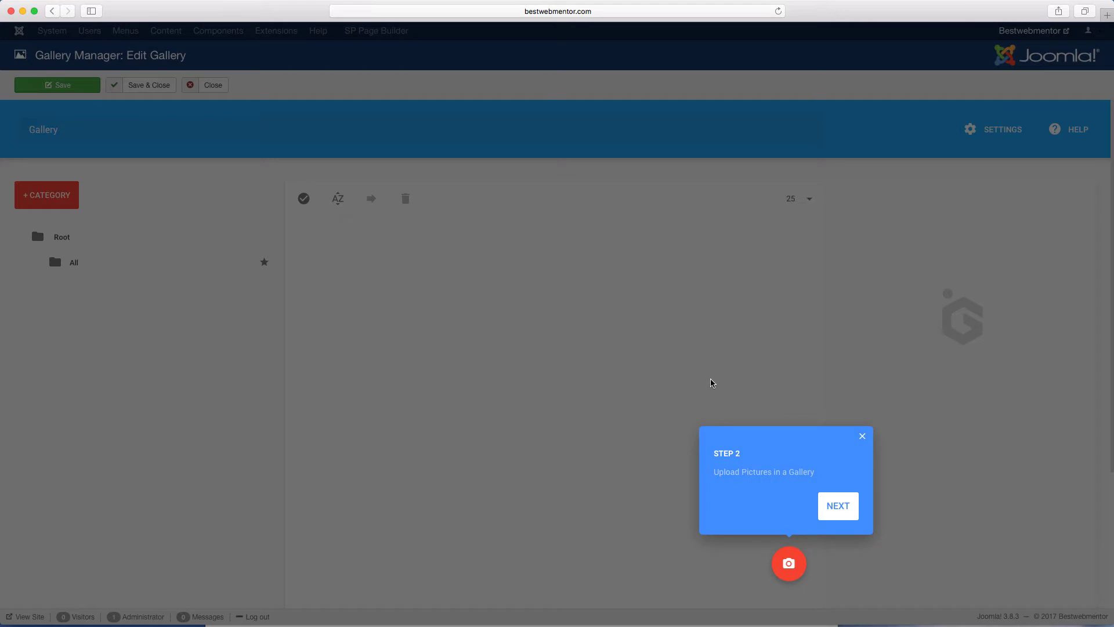
{"action": "left_click", "coordinate": [851, 507]}
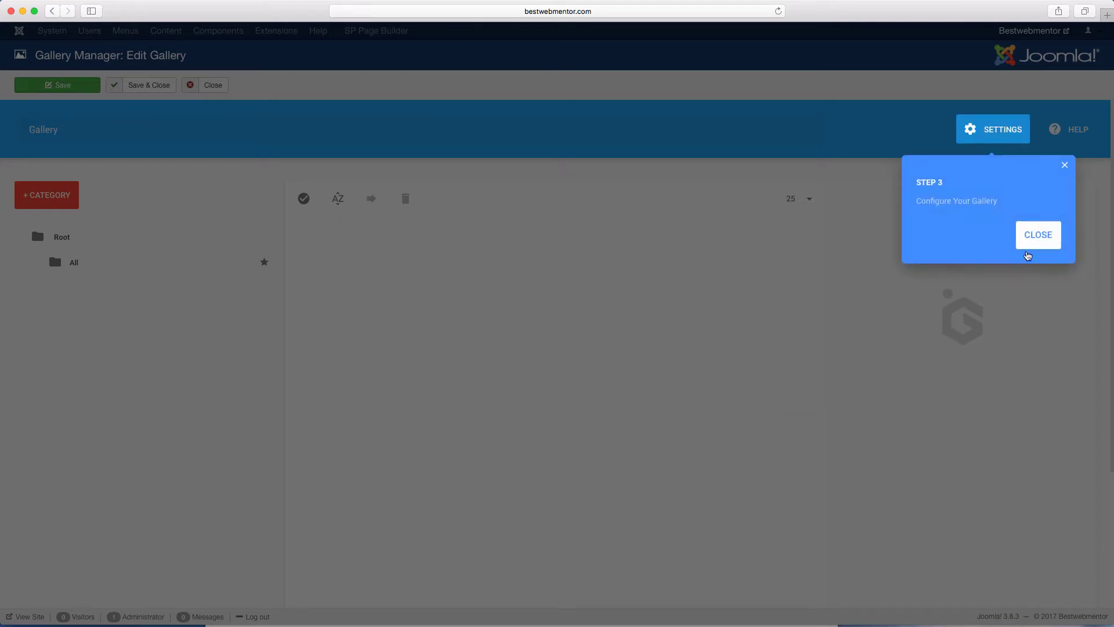
{"action": "left_click", "coordinate": [1052, 238]}
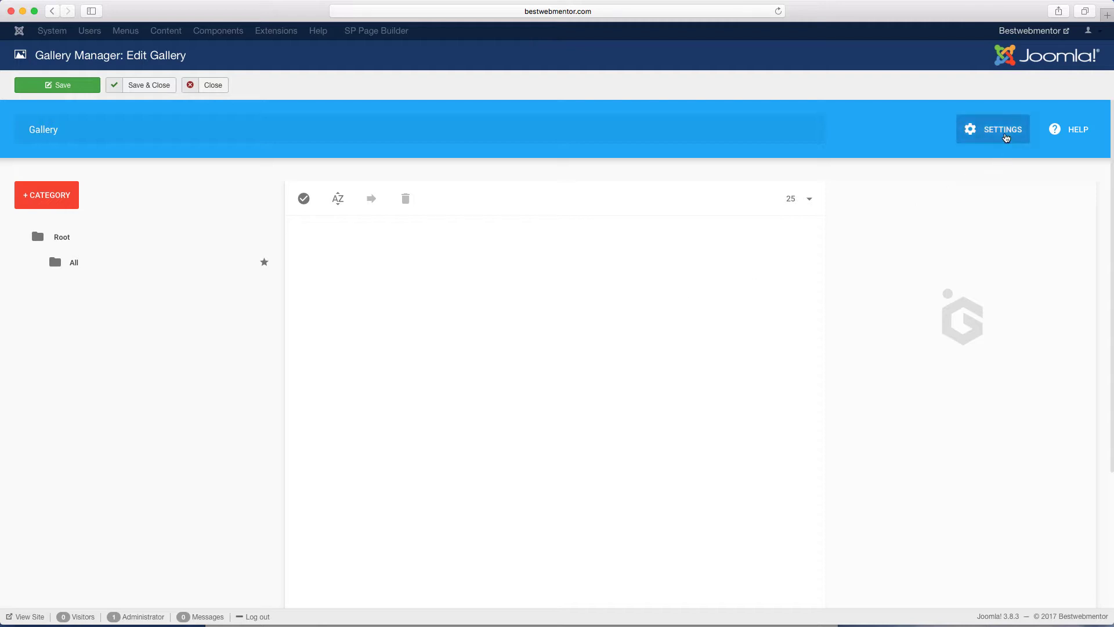
Open the gallery Settings and review General options like Lazy Load, Disable Auto Scroll and Load jQuery.
{"action": "left_click", "coordinate": [1006, 137]}
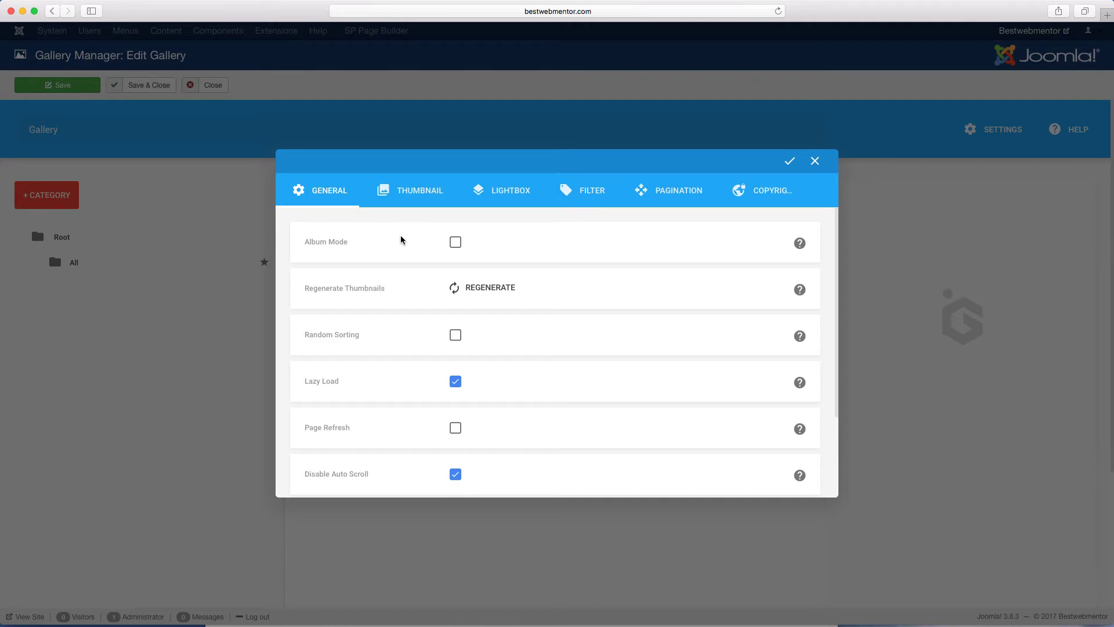
{"action": "scroll", "coordinate": [407, 290], "scroll_direction": "down", "scroll_amount": 2}
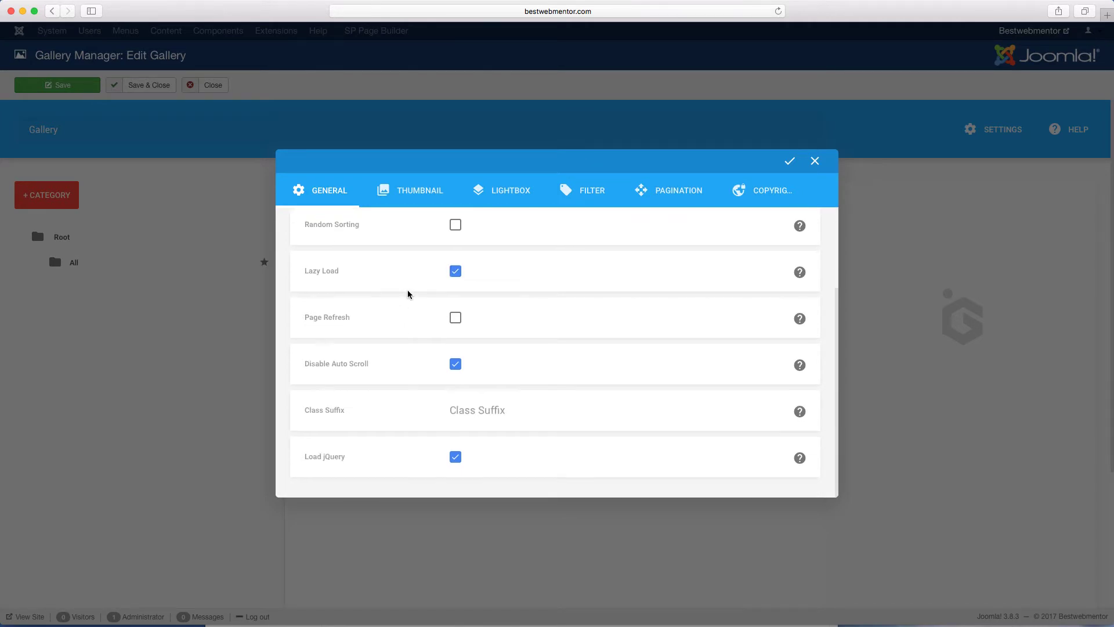
{"action": "scroll", "coordinate": [407, 290], "scroll_direction": "up", "scroll_amount": 2}
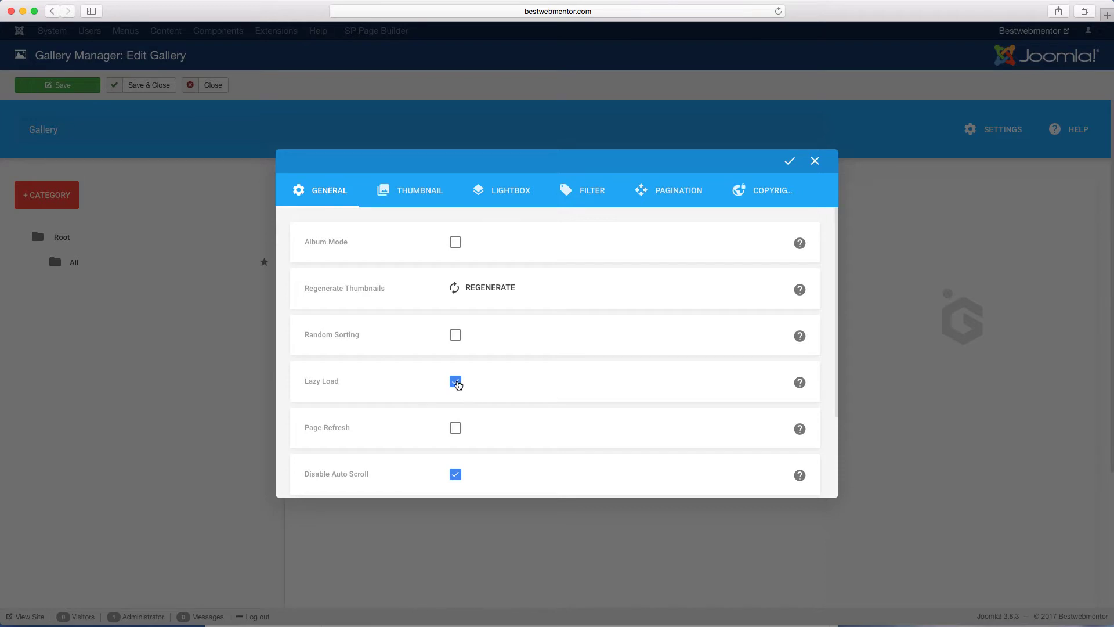
{"action": "scroll", "coordinate": [454, 388], "scroll_direction": "down", "scroll_amount": 1}
{"action": "scroll", "coordinate": [431, 420], "scroll_direction": "down", "scroll_amount": 3}
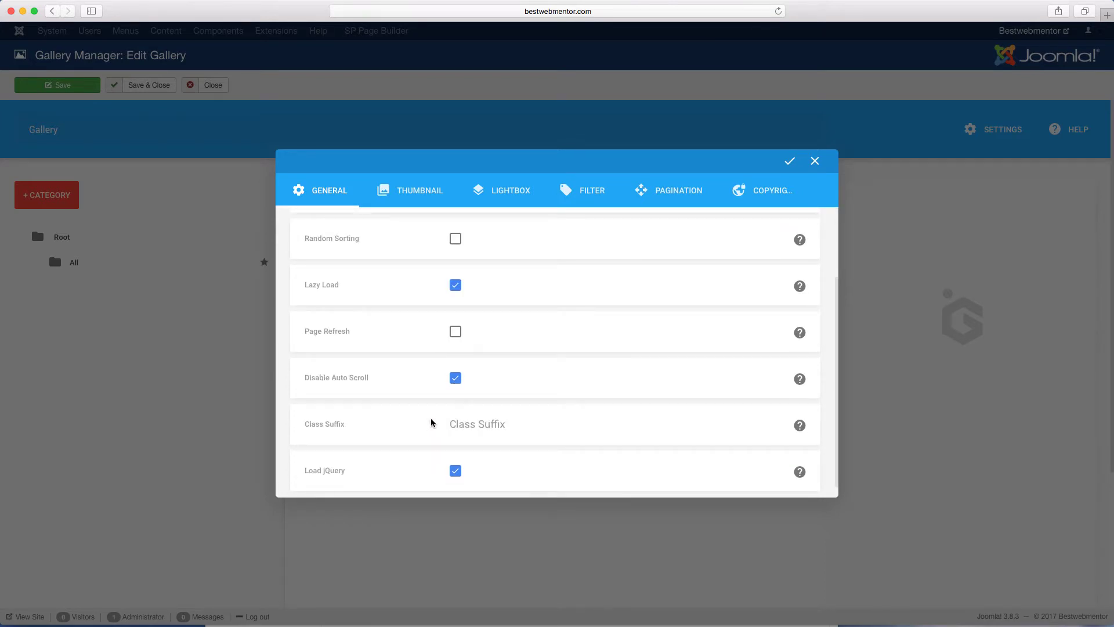
{"action": "scroll", "coordinate": [431, 421], "scroll_direction": "down", "scroll_amount": 1}
{"action": "scroll", "coordinate": [432, 421], "scroll_direction": "up", "scroll_amount": 4}
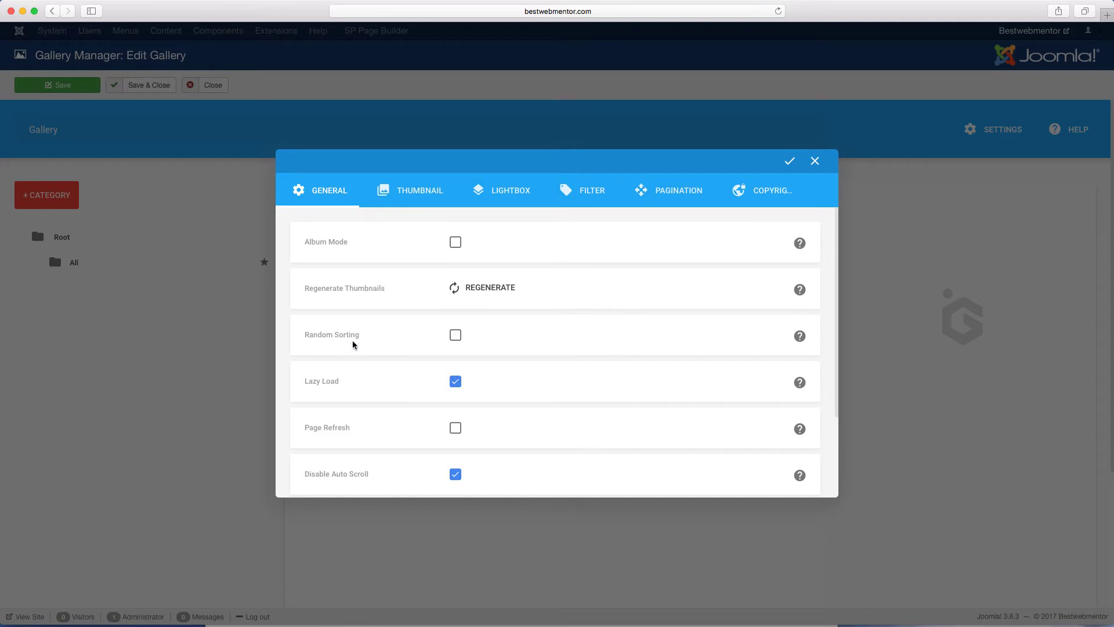
{"action": "scroll", "coordinate": [568, 398], "scroll_direction": "down", "scroll_amount": 3}
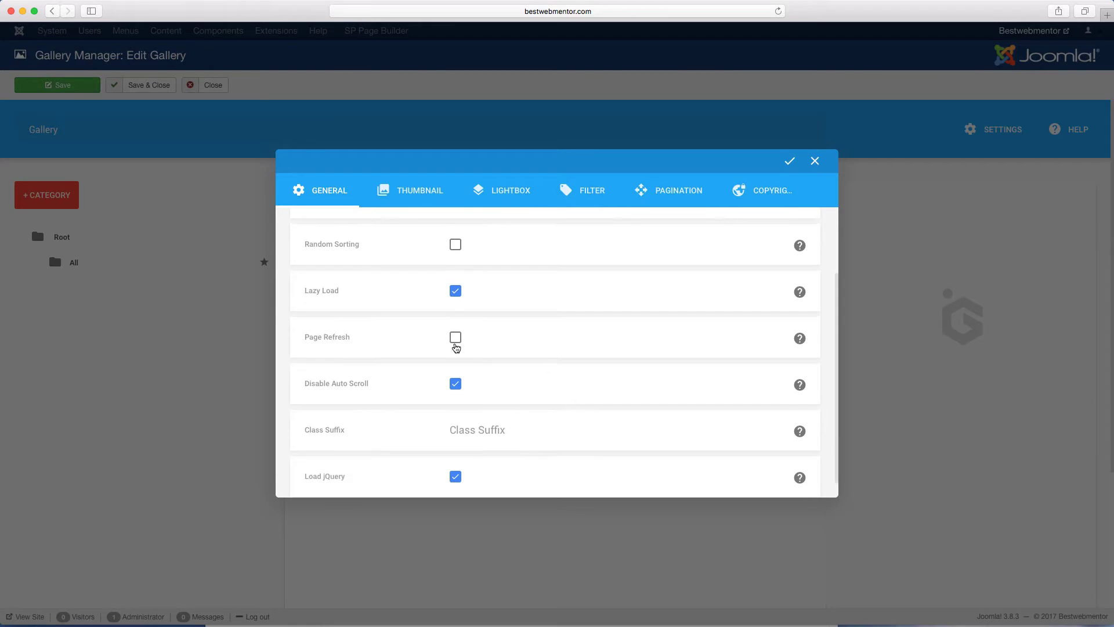
{"action": "scroll", "coordinate": [548, 392], "scroll_direction": "down", "scroll_amount": 1}
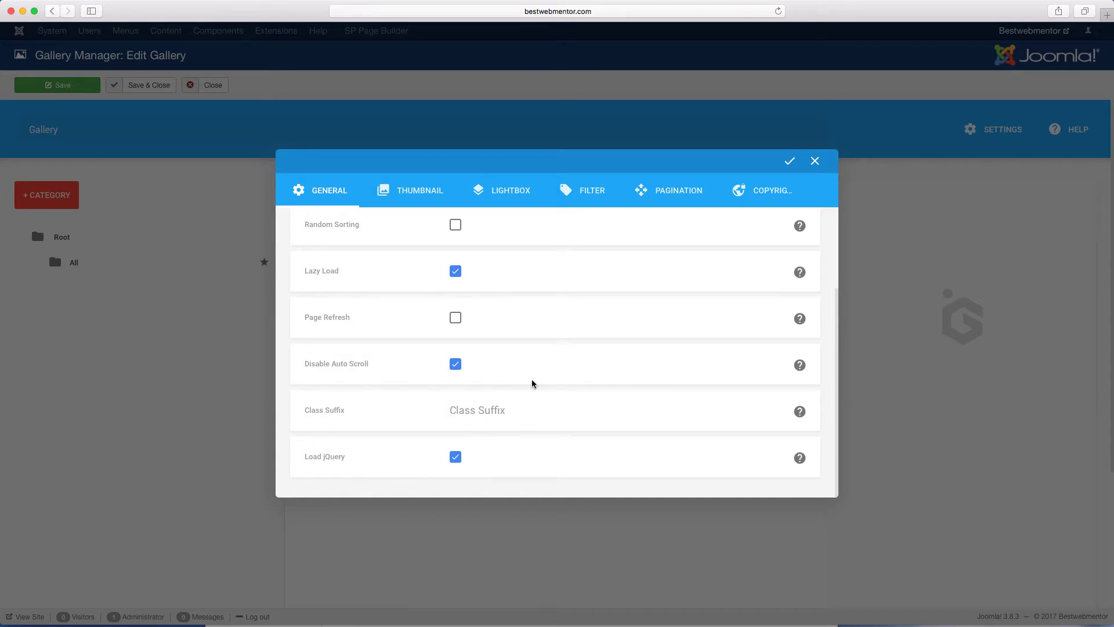
Review the Thumbnail layout choices and keep the layout on Justified.
{"action": "left_click", "coordinate": [414, 195]}
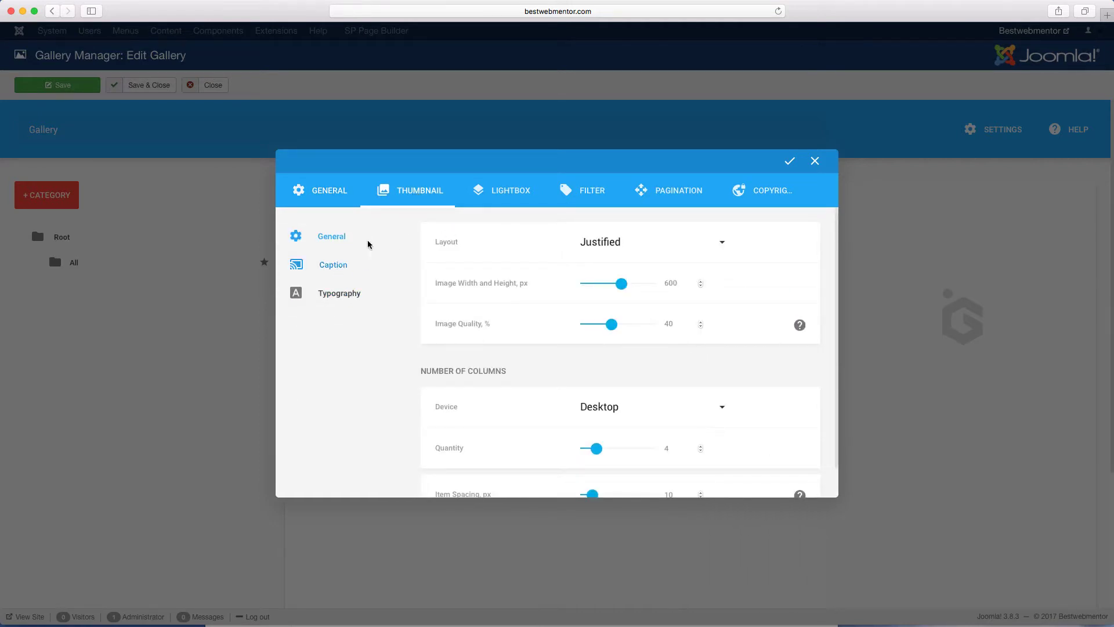
{"action": "left_click", "coordinate": [722, 246]}
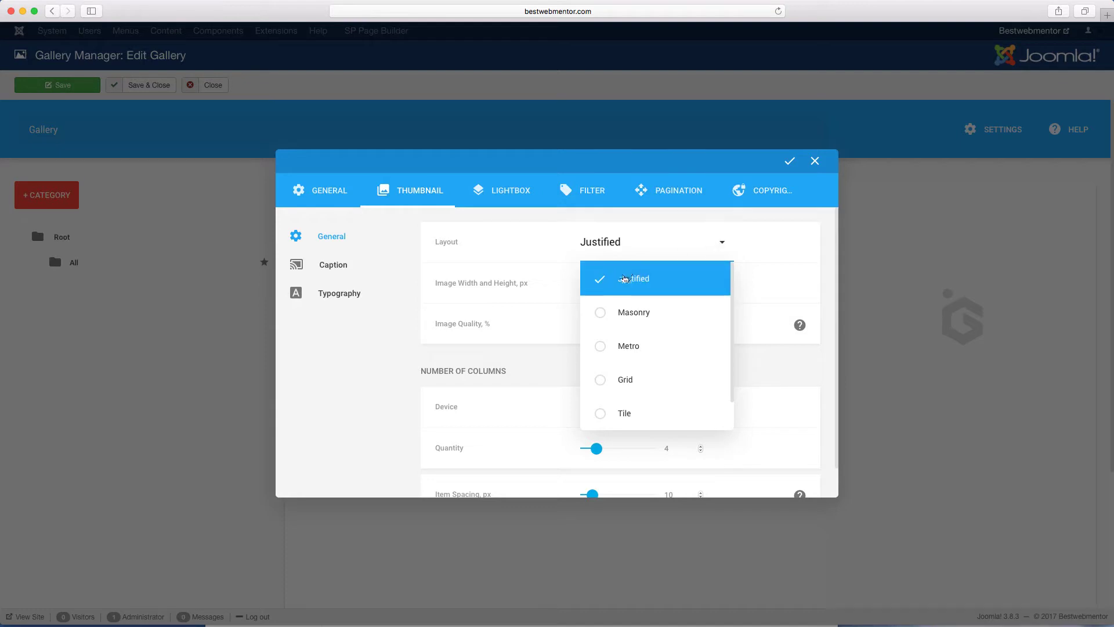
{"action": "scroll", "coordinate": [639, 371], "scroll_direction": "down", "scroll_amount": 3}
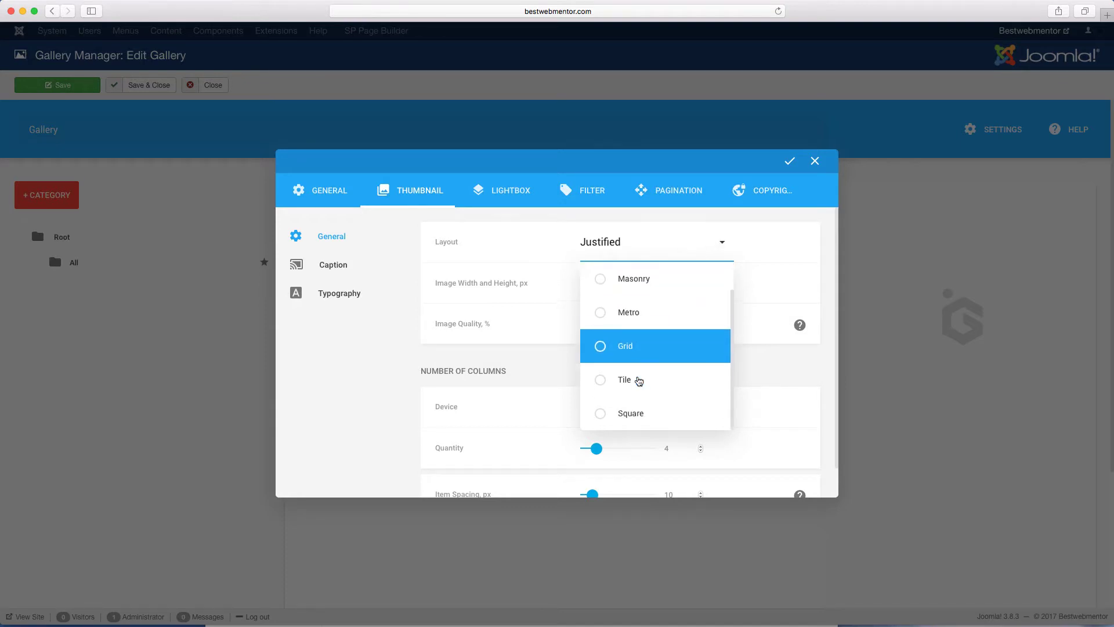
{"action": "scroll", "coordinate": [644, 370], "scroll_direction": "up", "scroll_amount": 3}
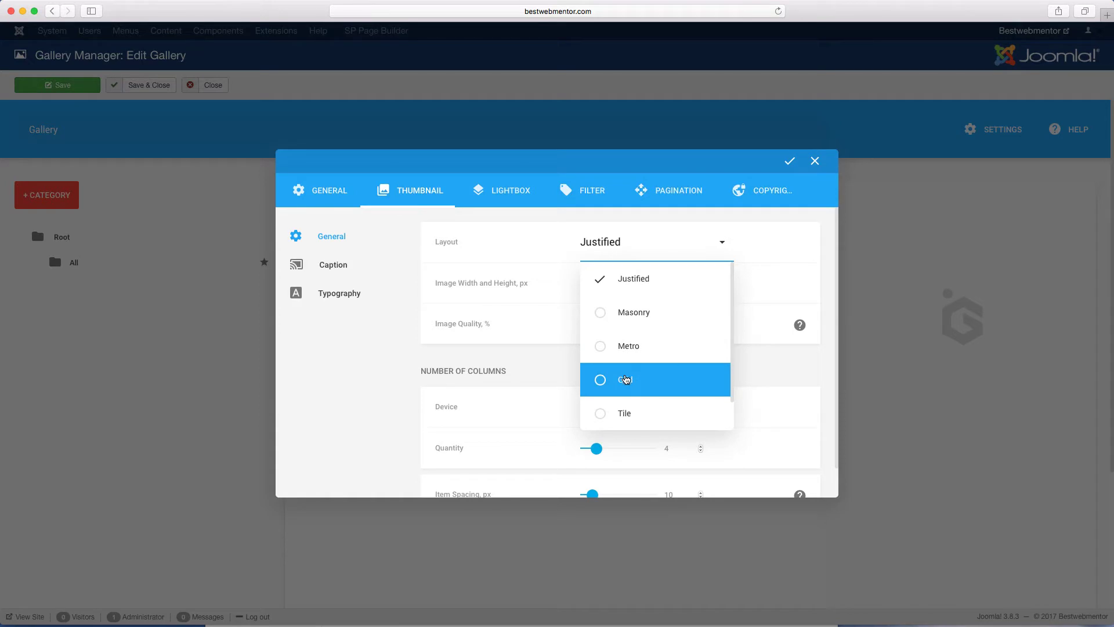
{"action": "left_click", "coordinate": [771, 287]}
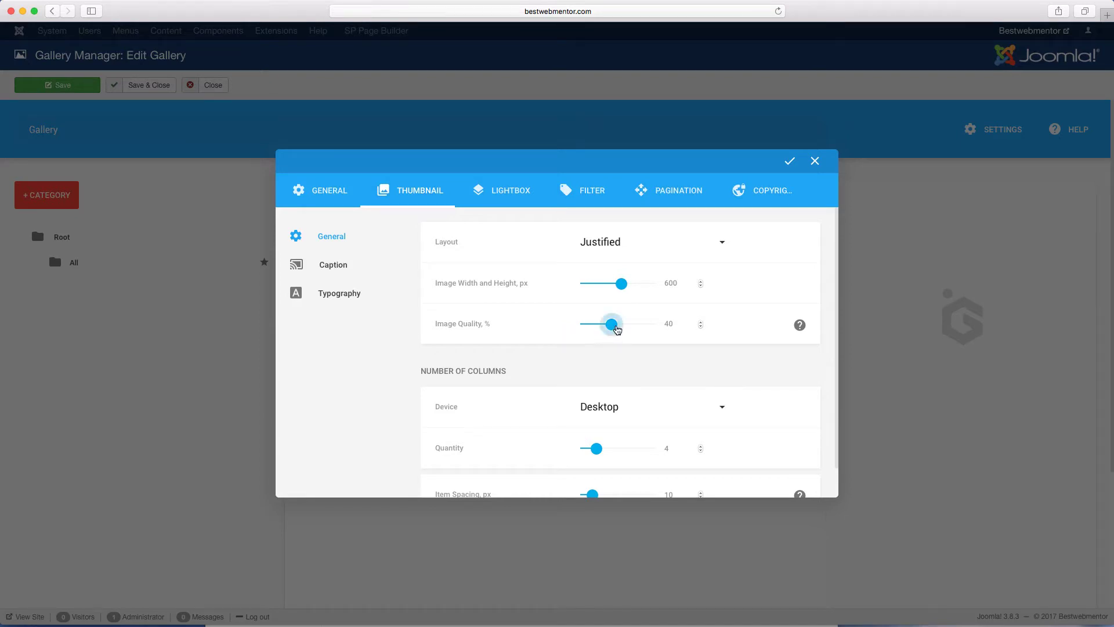
{"action": "left_click_drag", "start_coordinate": [644, 325], "coordinate": [670, 334]}
{"action": "left_click_drag", "start_coordinate": [650, 325], "coordinate": [615, 327]}
{"action": "left_click_drag", "start_coordinate": [615, 328], "coordinate": [610, 327]}
{"action": "left_click_drag", "start_coordinate": [611, 328], "coordinate": [611, 329]}
{"action": "scroll", "coordinate": [580, 342], "scroll_direction": "down", "scroll_amount": 1}
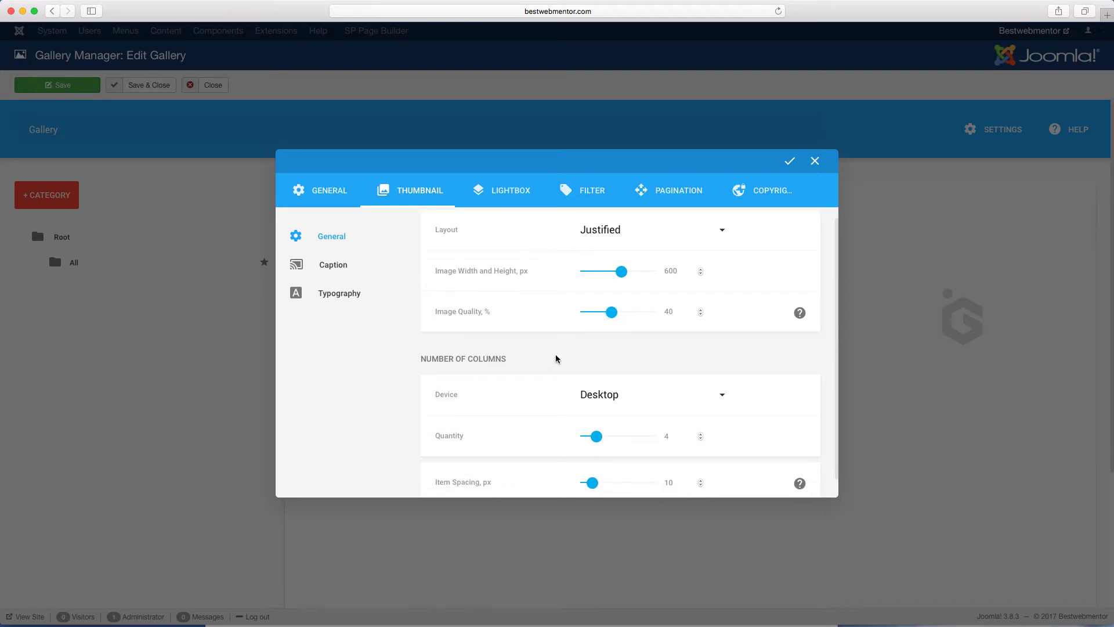
{"action": "scroll", "coordinate": [556, 358], "scroll_direction": "down", "scroll_amount": 1}
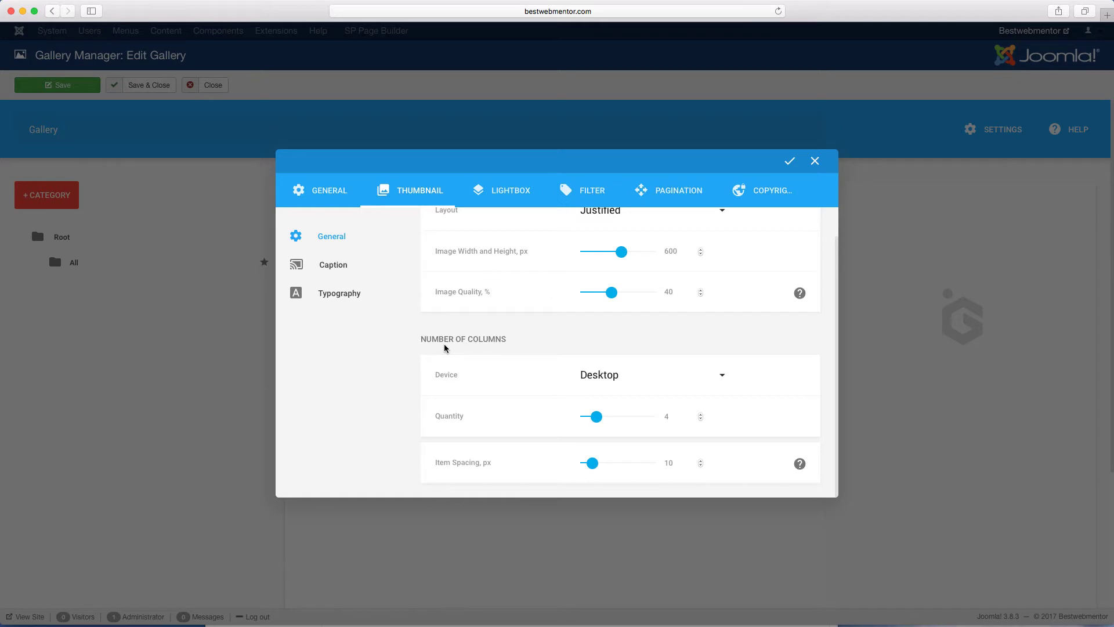
{"action": "left_click", "coordinate": [722, 378]}
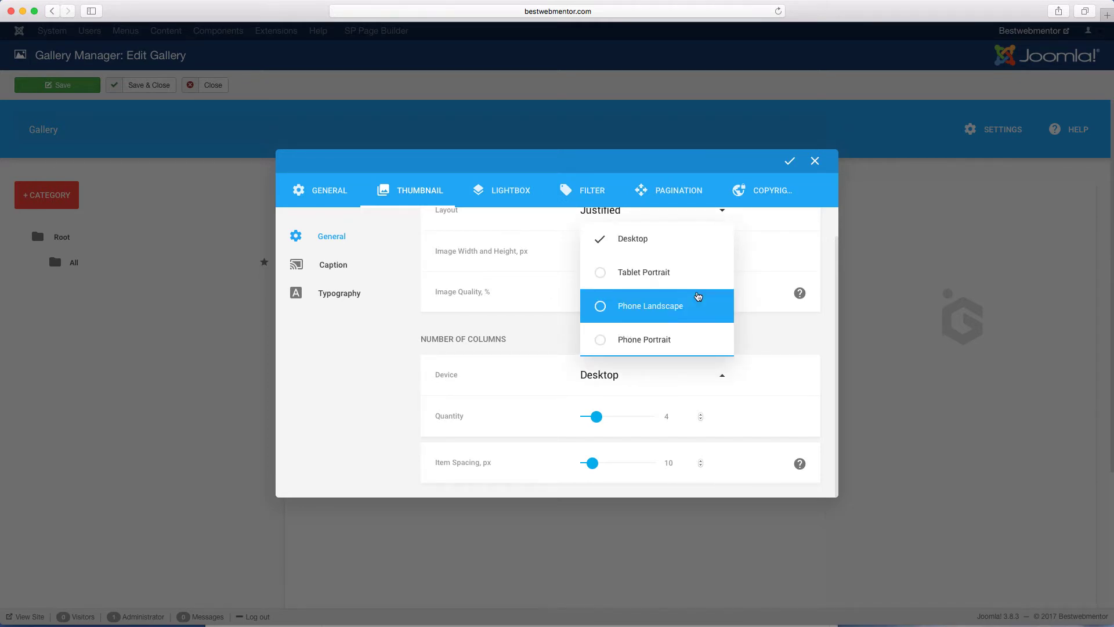
{"action": "left_click", "coordinate": [796, 340]}
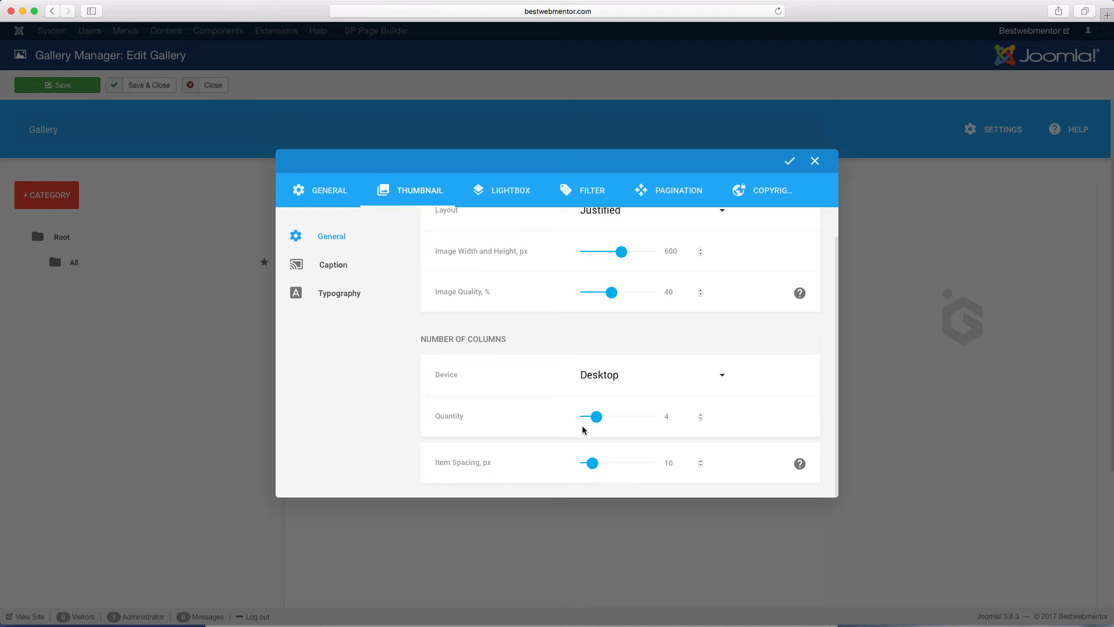
{"action": "scroll", "coordinate": [584, 427], "scroll_direction": "up", "scroll_amount": 2}
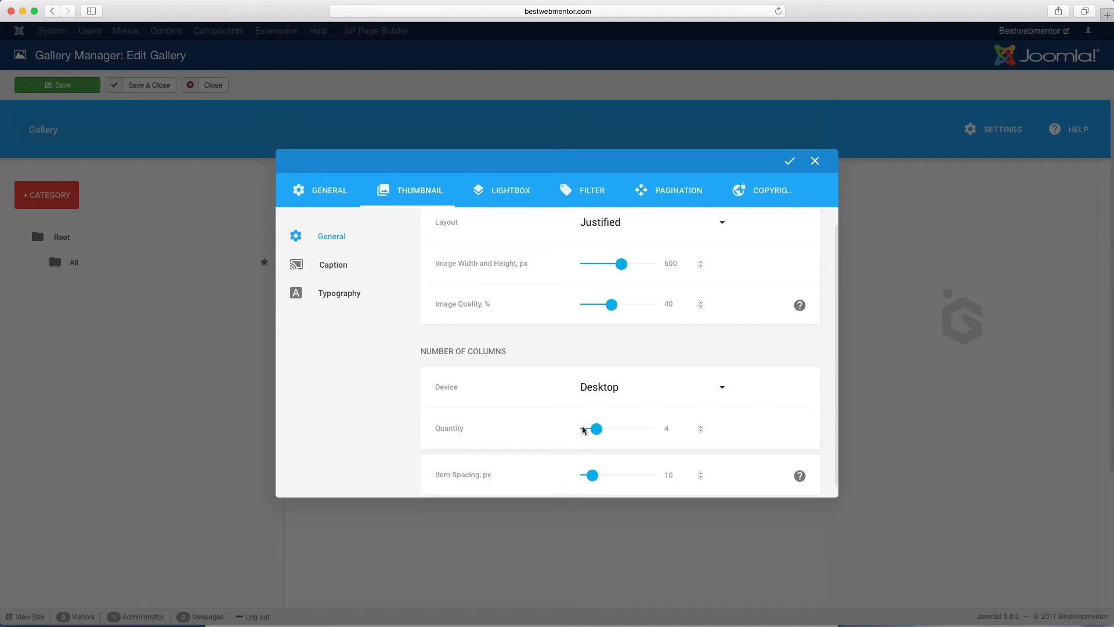
Review the thumbnail caption effects and keep Caption Effect on Effect 1.
{"action": "left_click", "coordinate": [332, 266]}
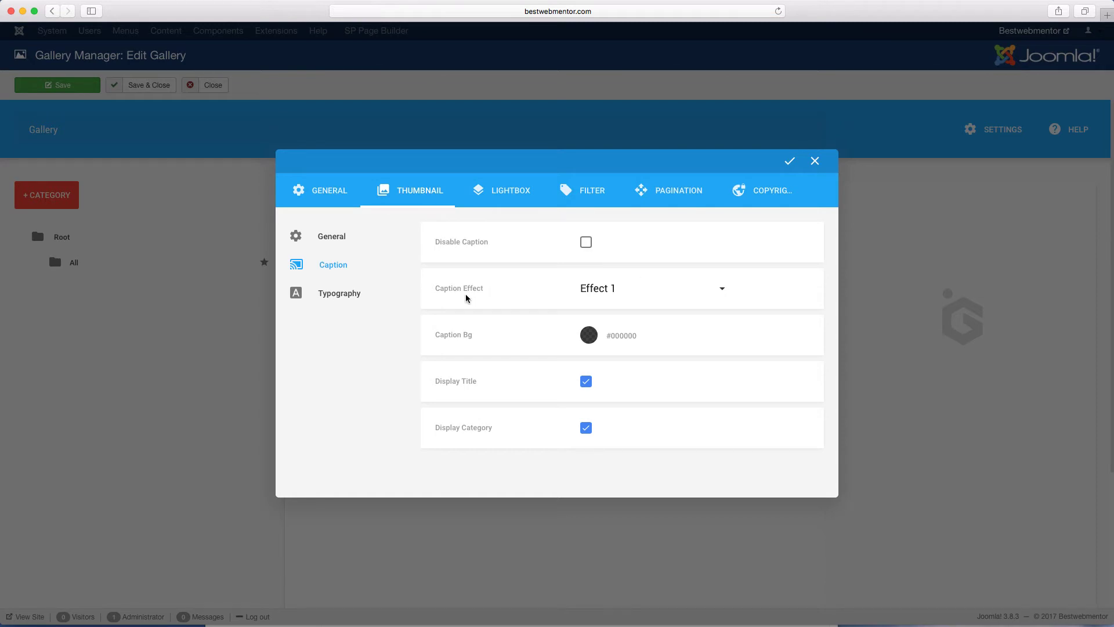
{"action": "left_click", "coordinate": [723, 290]}
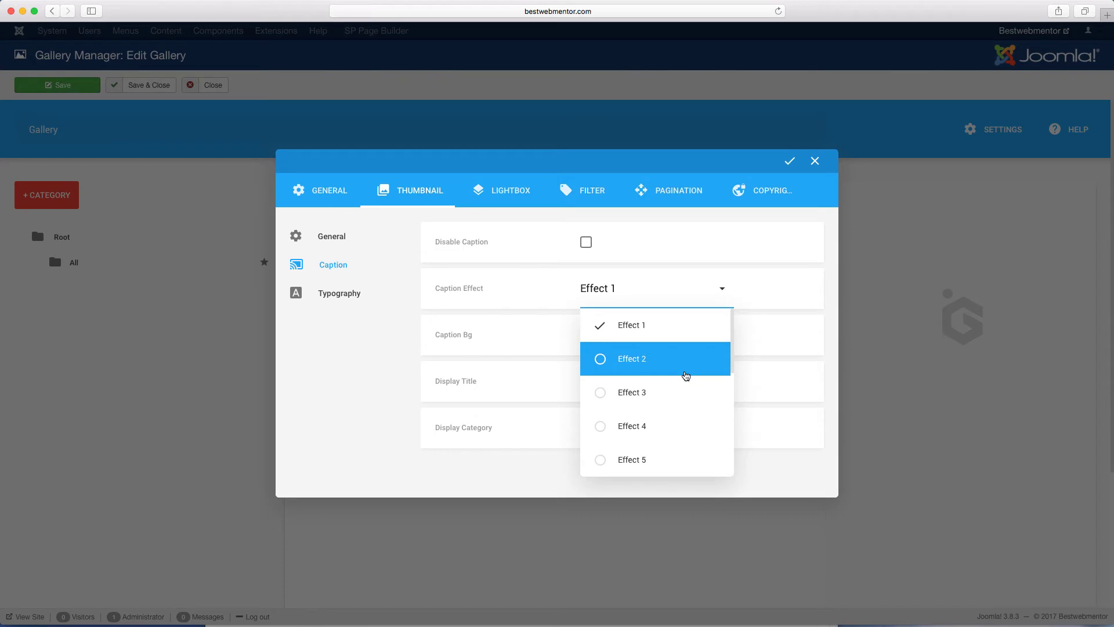
{"action": "scroll", "coordinate": [686, 376], "scroll_direction": "down", "scroll_amount": 5}
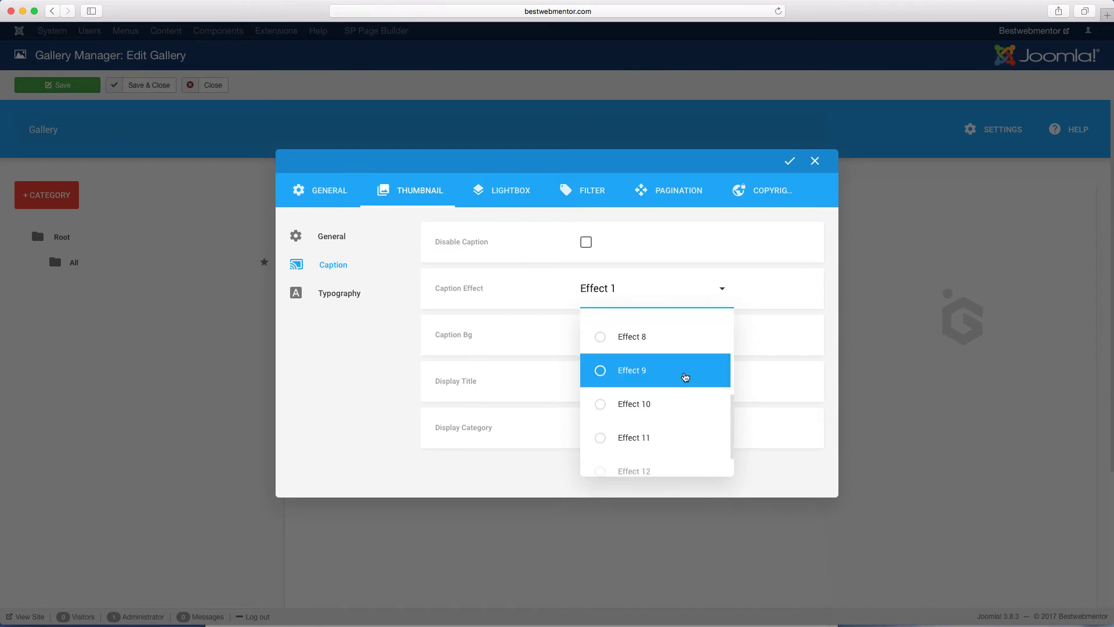
{"action": "scroll", "coordinate": [686, 376], "scroll_direction": "down", "scroll_amount": 1}
{"action": "mouse_move", "coordinate": [685, 420]}
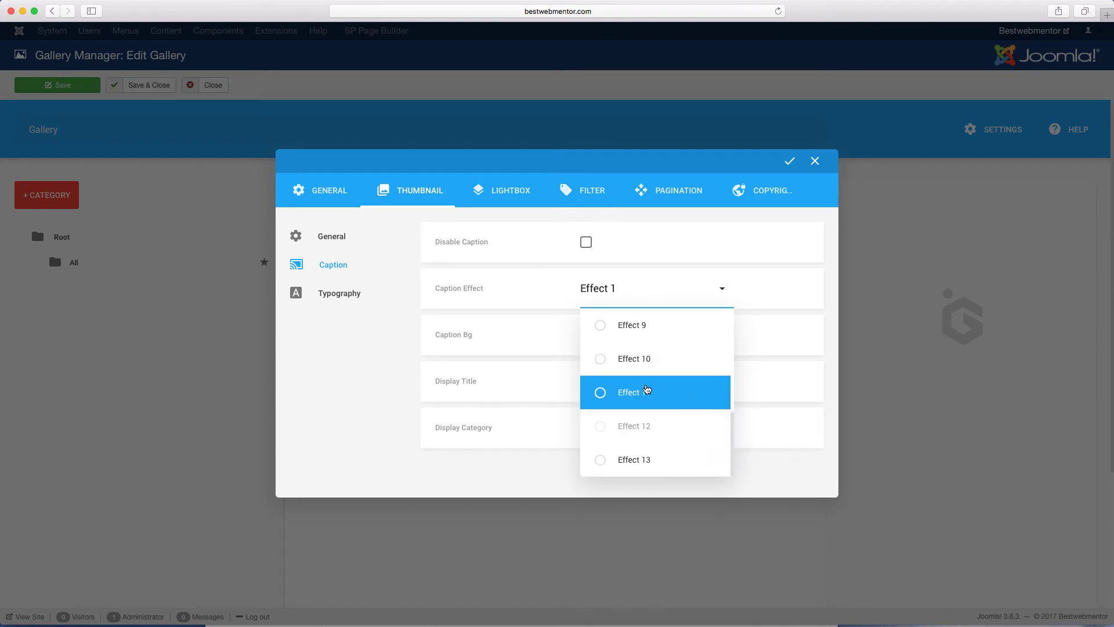
{"action": "scroll", "coordinate": [687, 375], "scroll_direction": "up", "scroll_amount": 3}
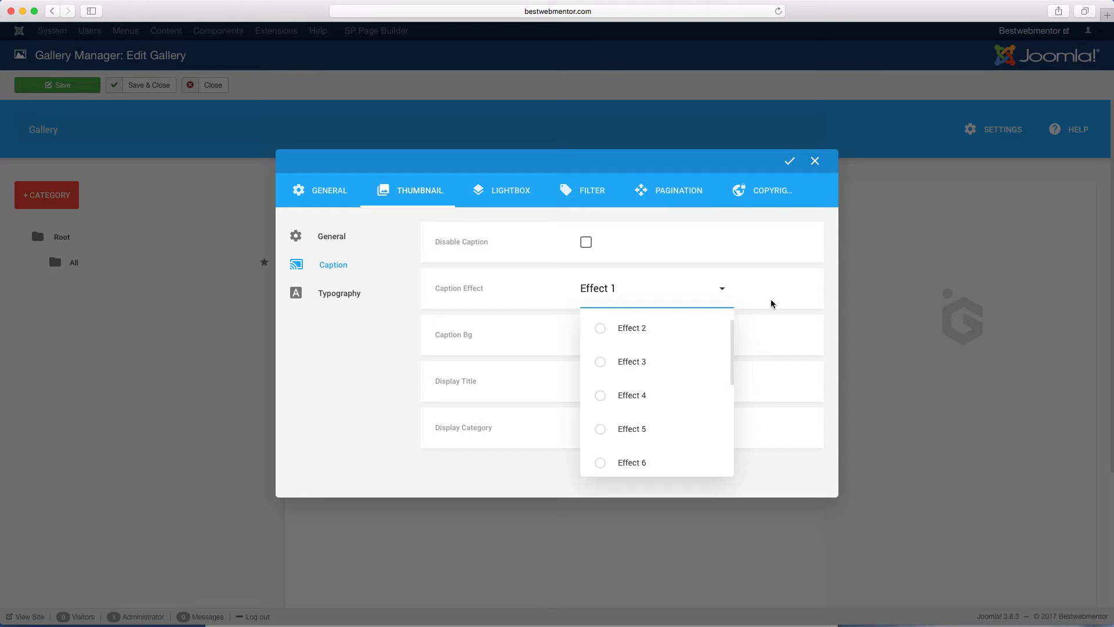
{"action": "left_click_drag", "start_coordinate": [732, 346], "coordinate": [733, 333]}
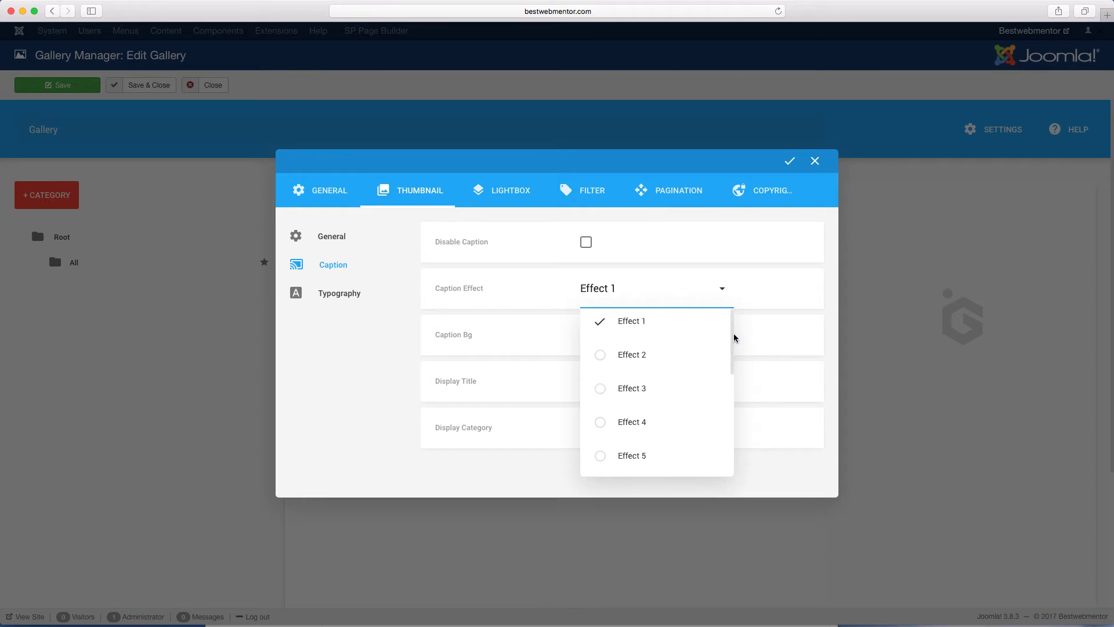
{"action": "left_click", "coordinate": [756, 293]}
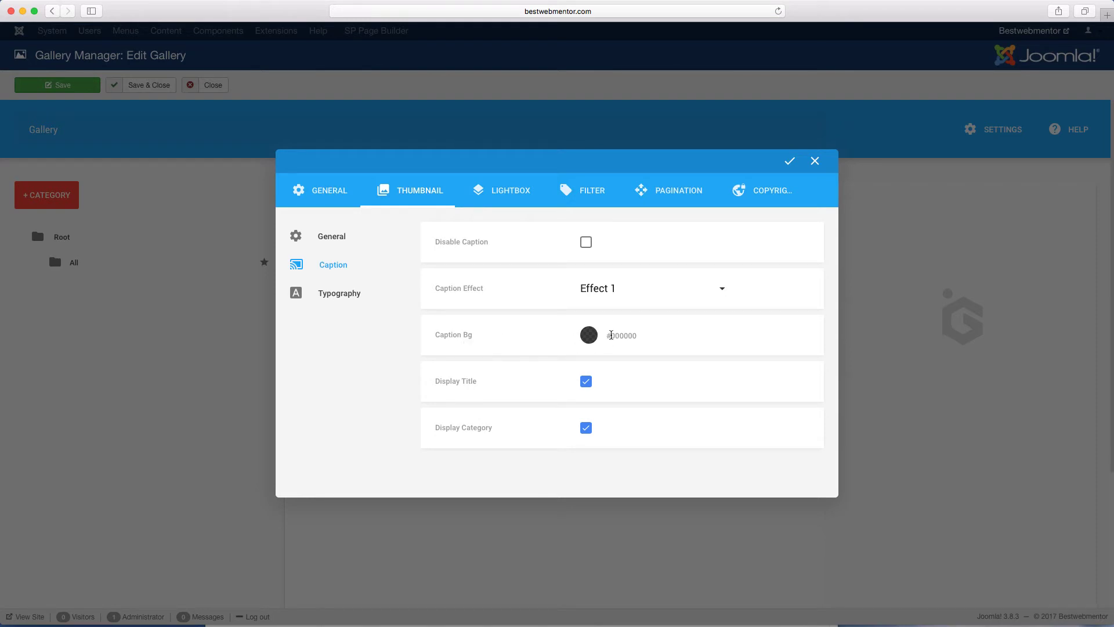
Toggle Display Title and Display Category off and on, leaving both enabled.
{"action": "left_click", "coordinate": [587, 387]}
{"action": "left_click", "coordinate": [589, 387]}
{"action": "left_click", "coordinate": [587, 428]}
{"action": "left_click", "coordinate": [587, 428]}
{"action": "left_click", "coordinate": [587, 428]}
{"action": "left_click", "coordinate": [587, 429]}
In Thumbnail Typography, keep Title selected and preview the title font colour picker.
{"action": "left_click", "coordinate": [350, 293]}
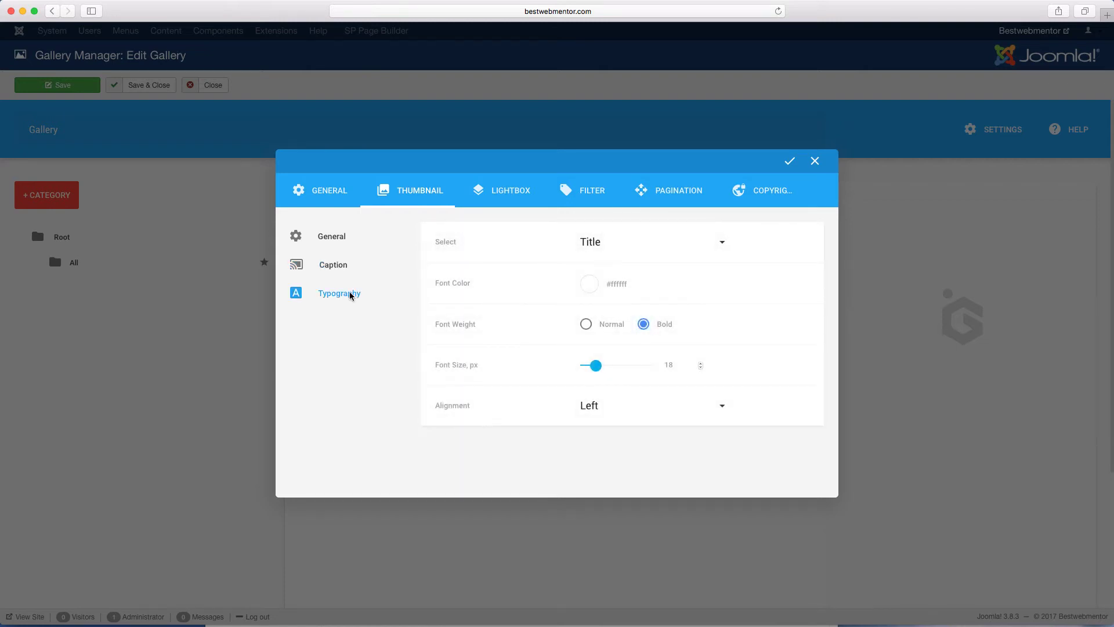
{"action": "left_click", "coordinate": [703, 250]}
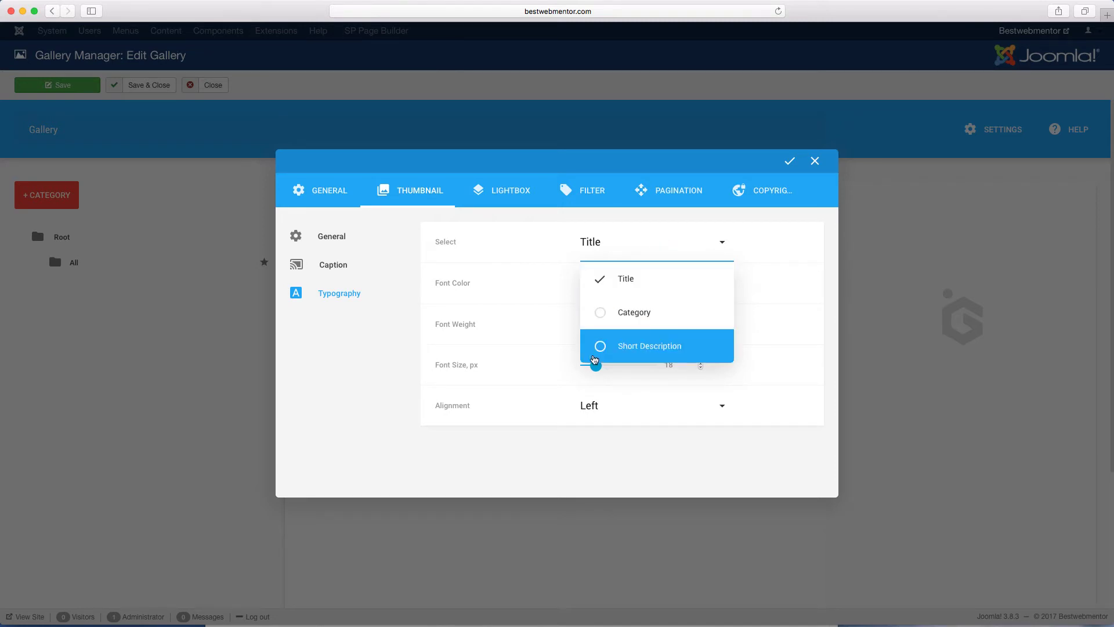
{"action": "left_click", "coordinate": [798, 295]}
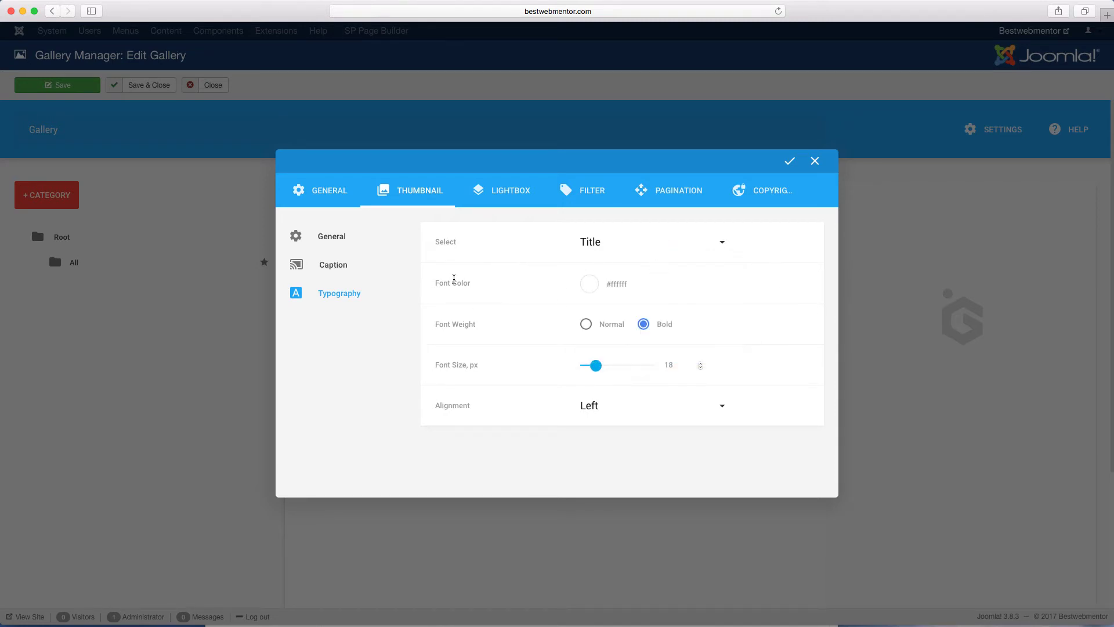
{"action": "left_click", "coordinate": [588, 288]}
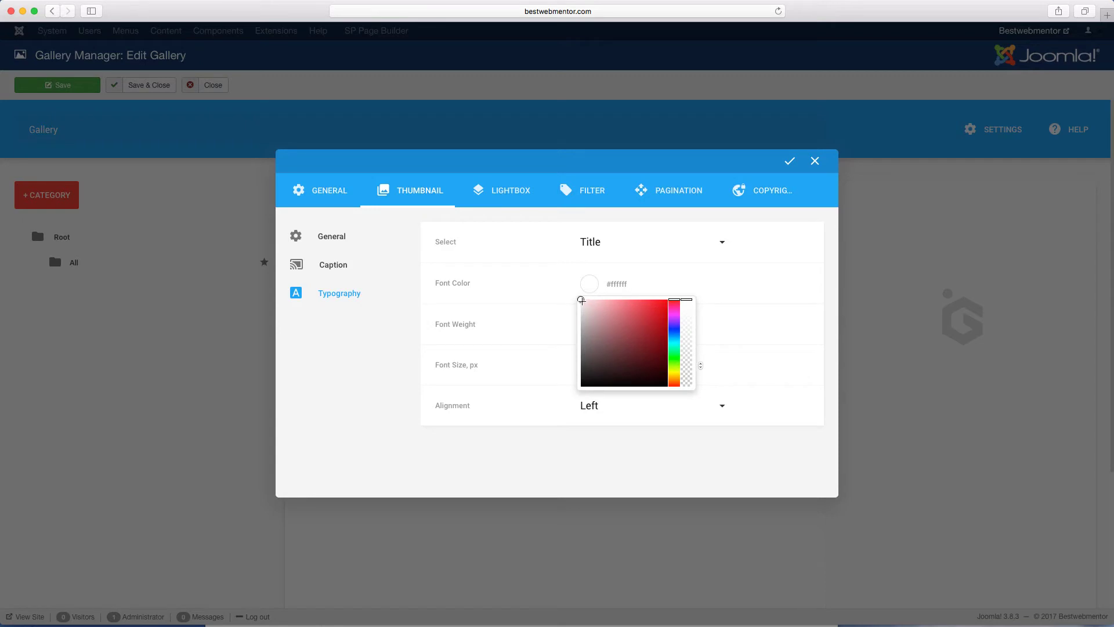
{"action": "mouse_move", "coordinate": [582, 300]}
{"action": "left_mouse_down"}
{"action": "mouse_move", "coordinate": [646, 330]}
{"action": "mouse_move", "coordinate": [562, 281]}
{"action": "left_mouse_up"}
{"action": "left_click", "coordinate": [767, 329]}
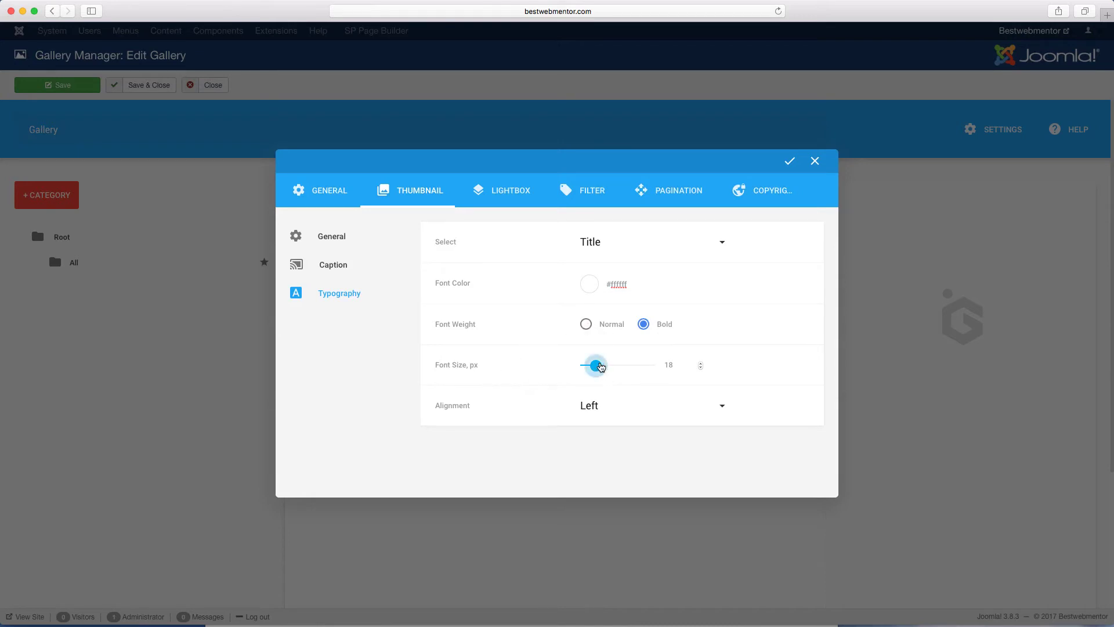
Set the Title font size to 19 px, keep Left alignment, then go to Lightbox.
{"action": "mouse_move", "coordinate": [599, 371]}
{"action": "left_mouse_down"}
{"action": "mouse_move", "coordinate": [625, 372]}
{"action": "mouse_move", "coordinate": [594, 373]}
{"action": "left_mouse_up"}
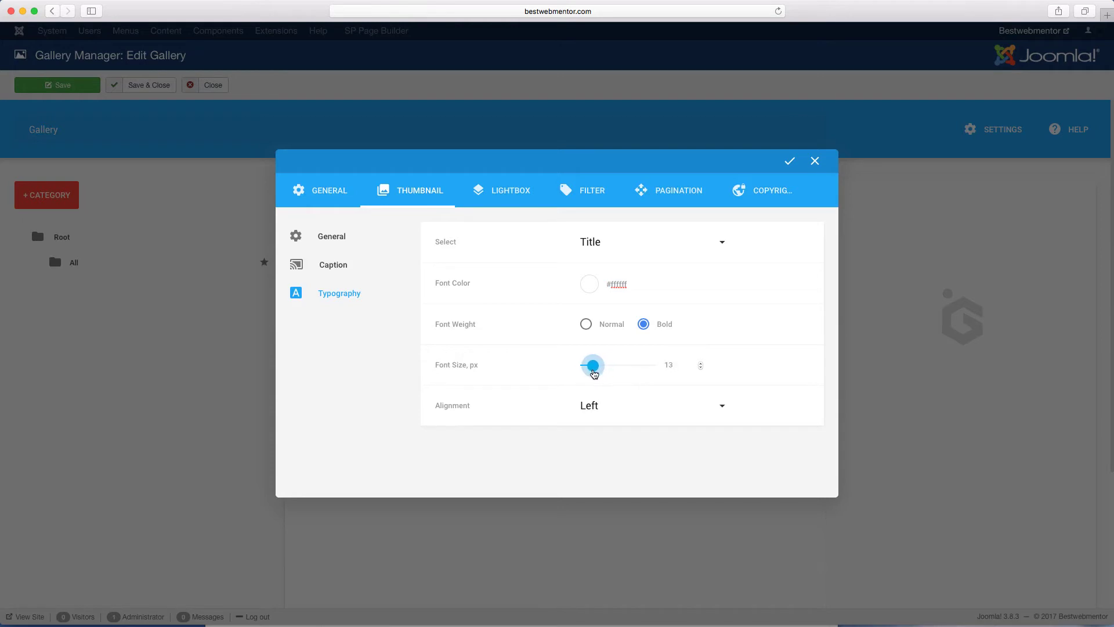
{"action": "left_click", "coordinate": [719, 406]}
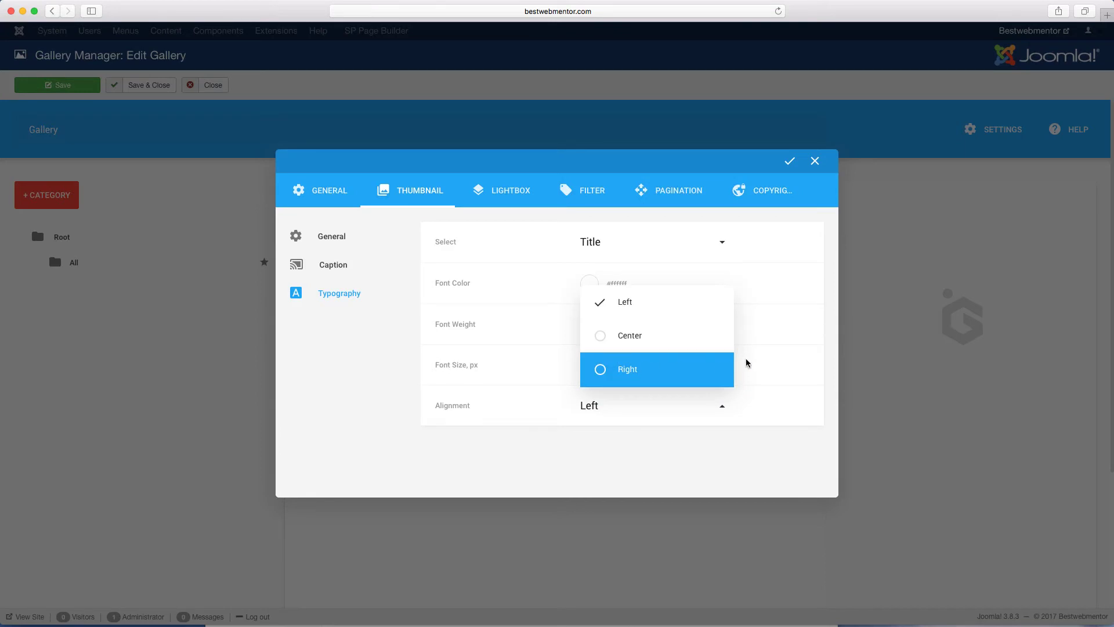
{"action": "left_click", "coordinate": [770, 353]}
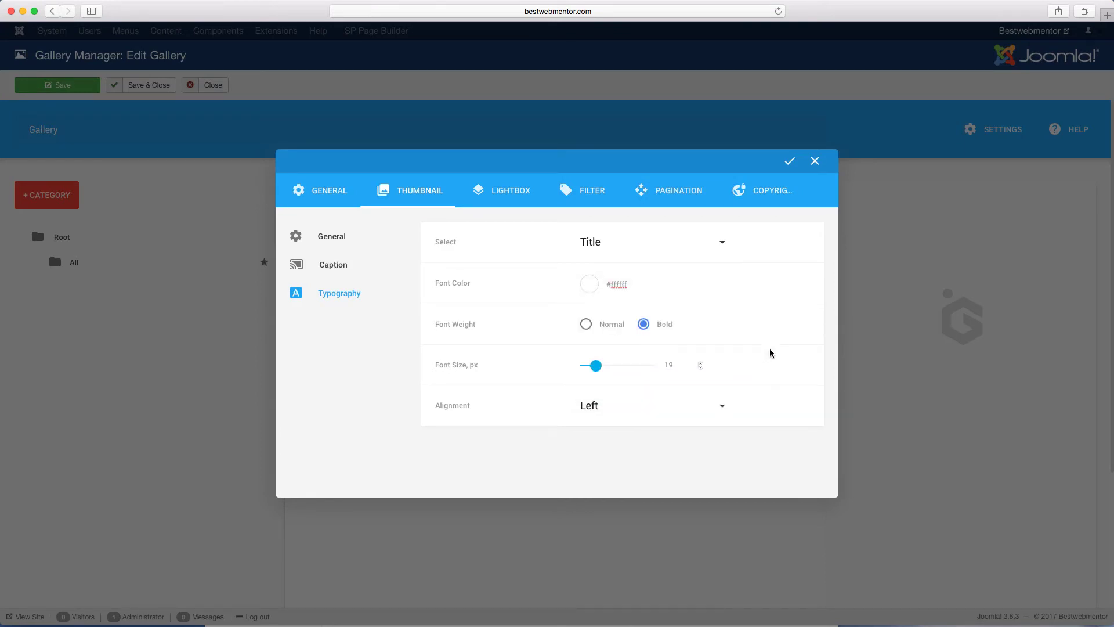
{"action": "left_click", "coordinate": [513, 189]}
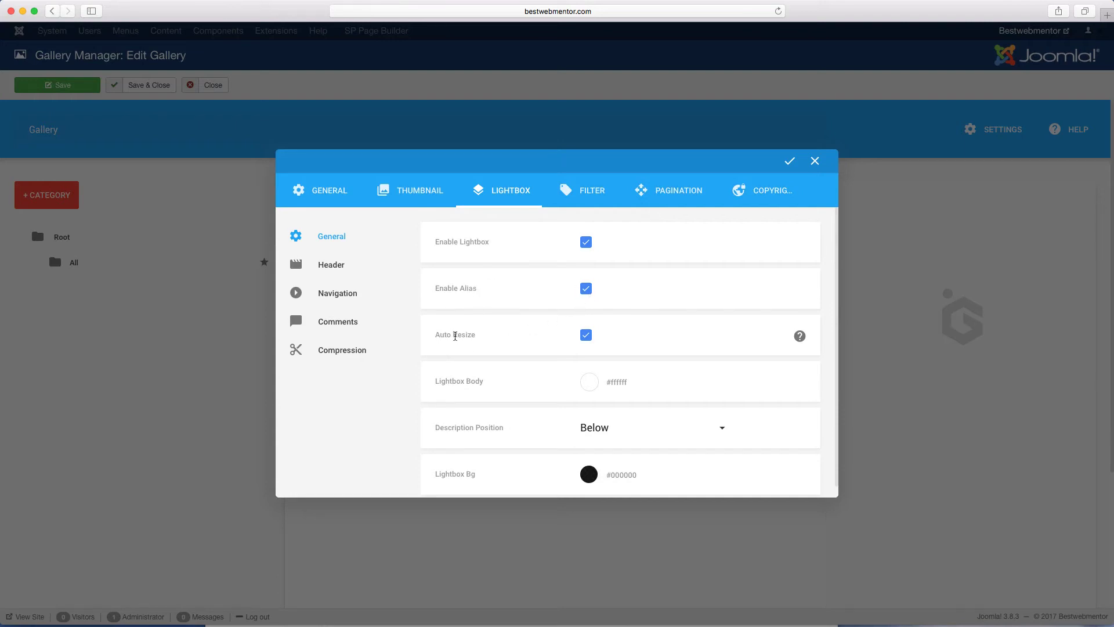
Keep the lightbox Description Position on Below and check the #000000 Lightbox Bg colour.
{"action": "scroll", "coordinate": [464, 339], "scroll_direction": "down", "scroll_amount": 1}
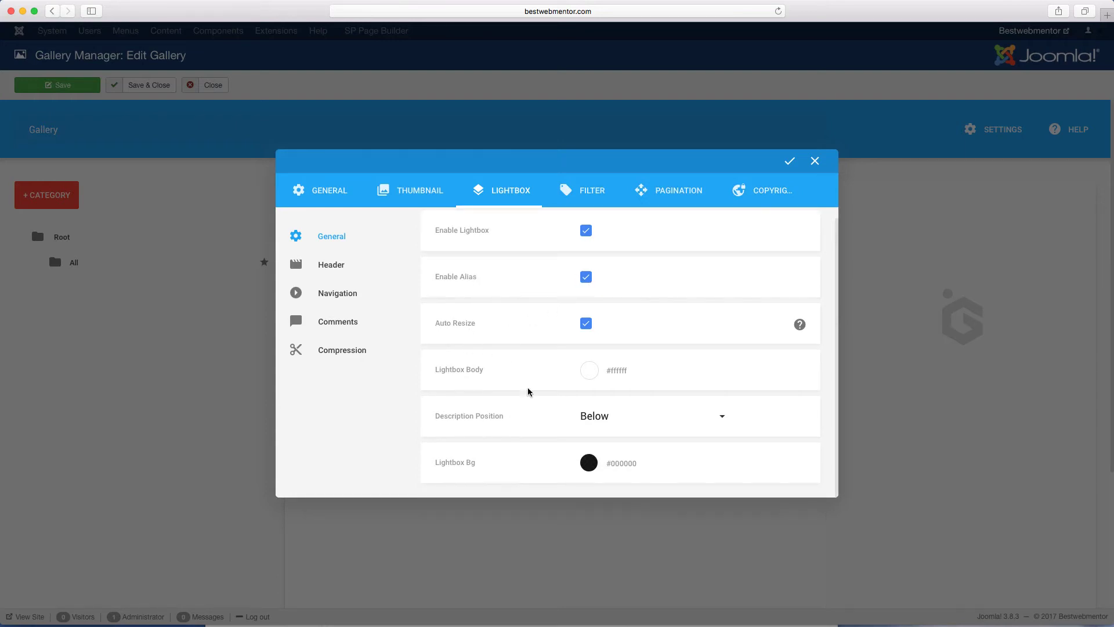
{"action": "left_click", "coordinate": [633, 415]}
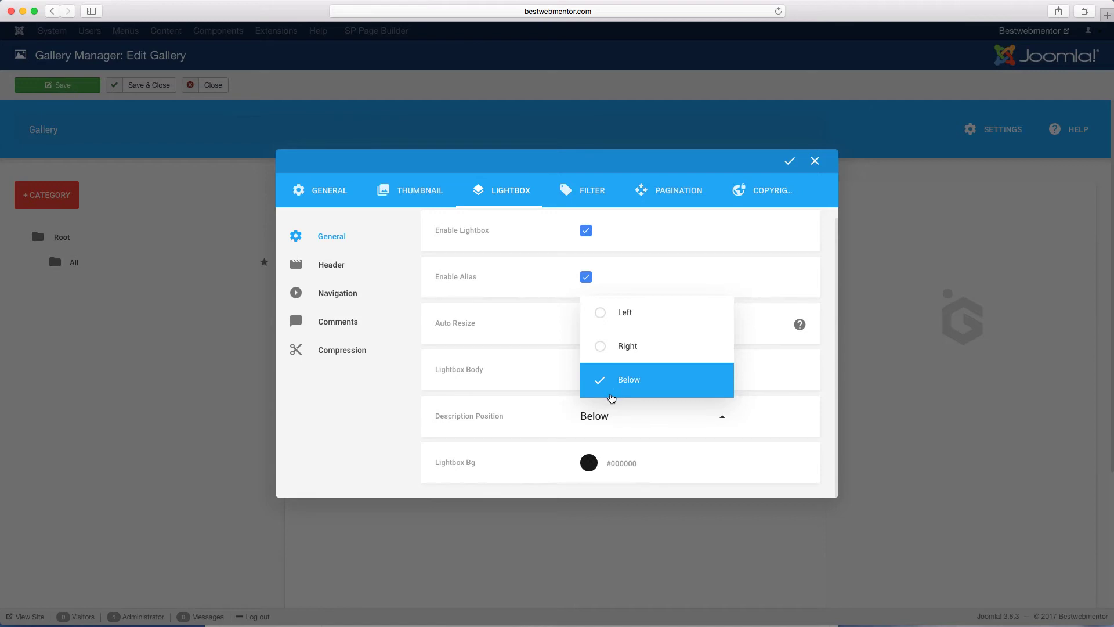
{"action": "left_click", "coordinate": [792, 425]}
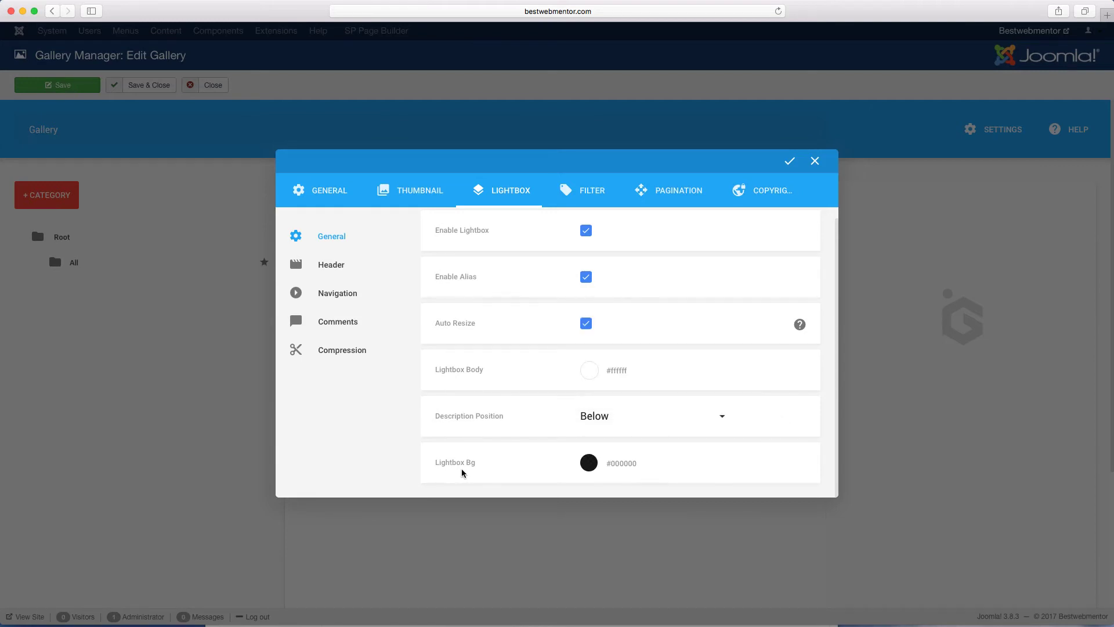
{"action": "left_click", "coordinate": [602, 462]}
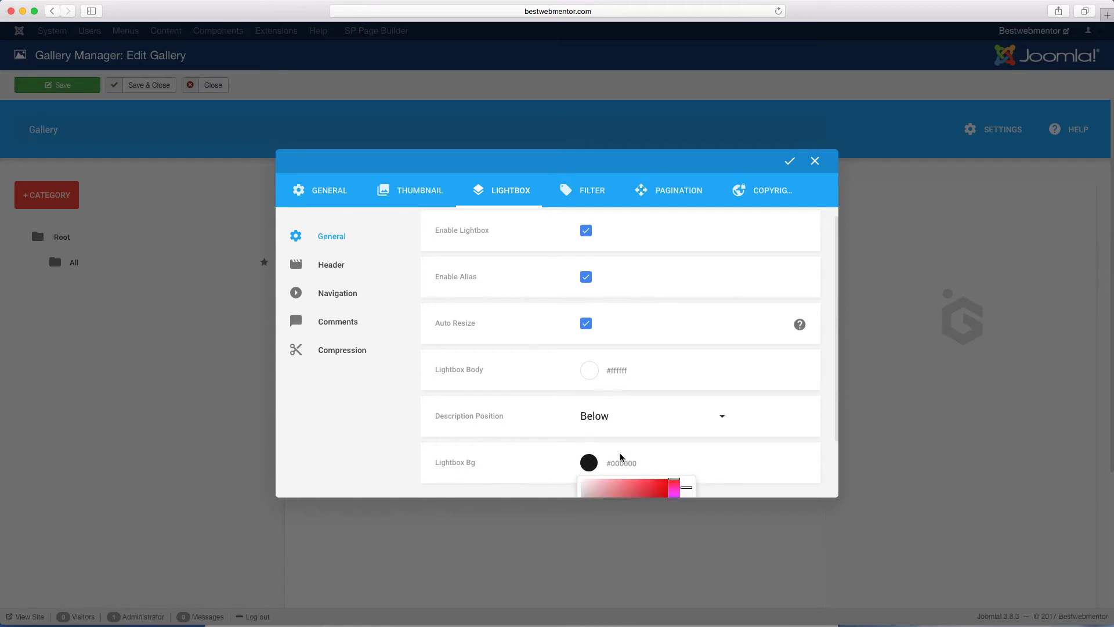
{"action": "scroll", "coordinate": [639, 449], "scroll_direction": "down", "scroll_amount": 2}
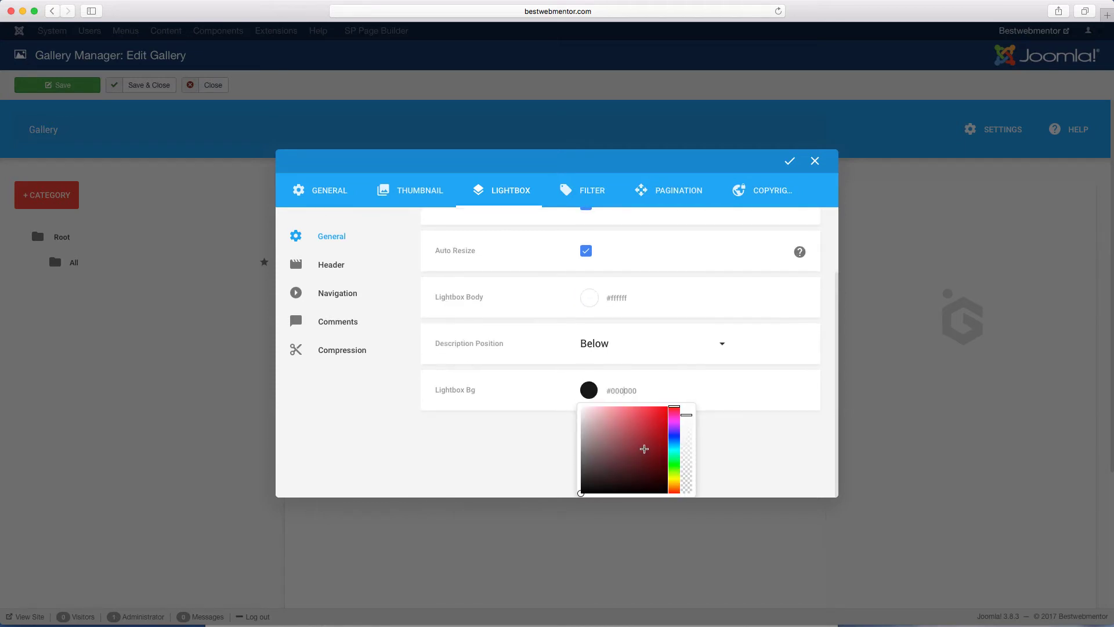
{"action": "left_click", "coordinate": [388, 428]}
Review the lightbox Header and sharing checkboxes, leaving all enabled, then bring up Navigation.
{"action": "left_click", "coordinate": [341, 270]}
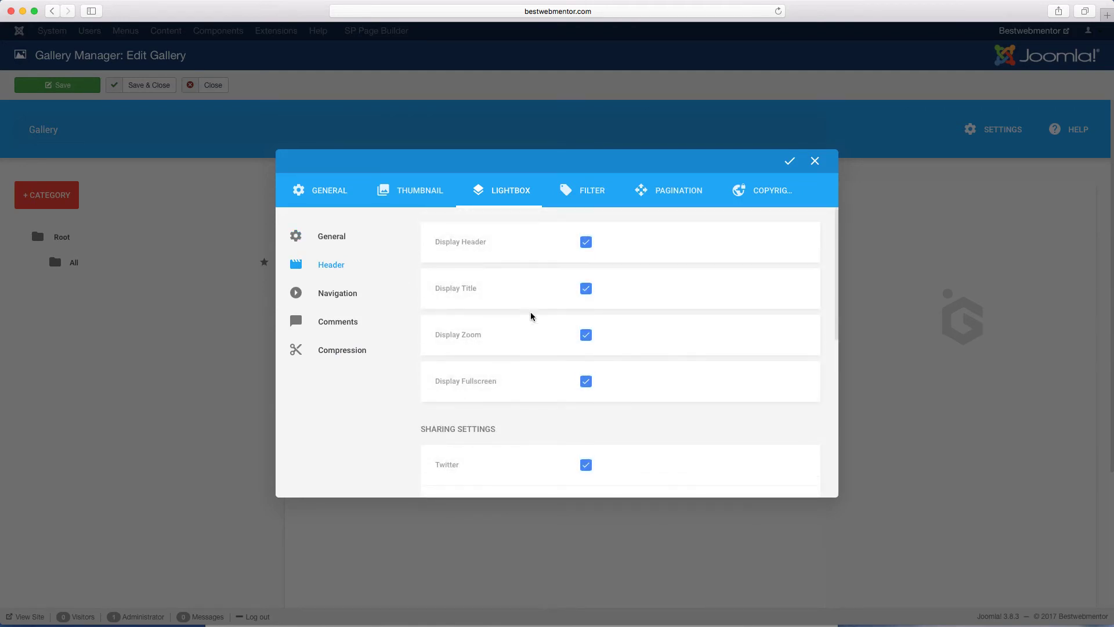
{"action": "scroll", "coordinate": [594, 335], "scroll_direction": "down", "scroll_amount": 3}
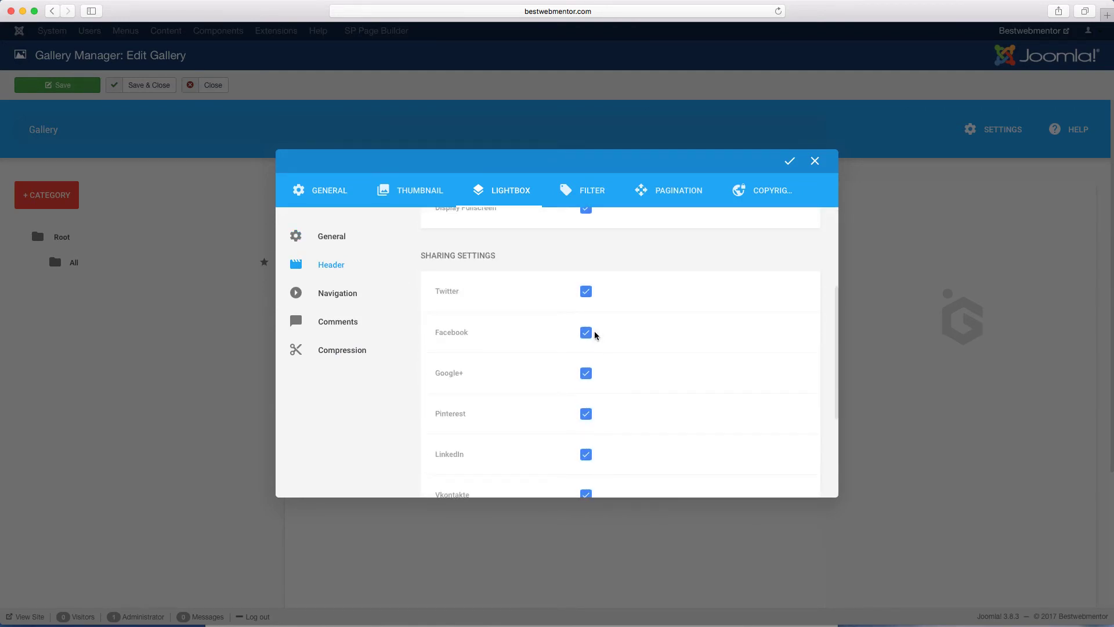
{"action": "scroll", "coordinate": [502, 266], "scroll_direction": "down", "scroll_amount": 2}
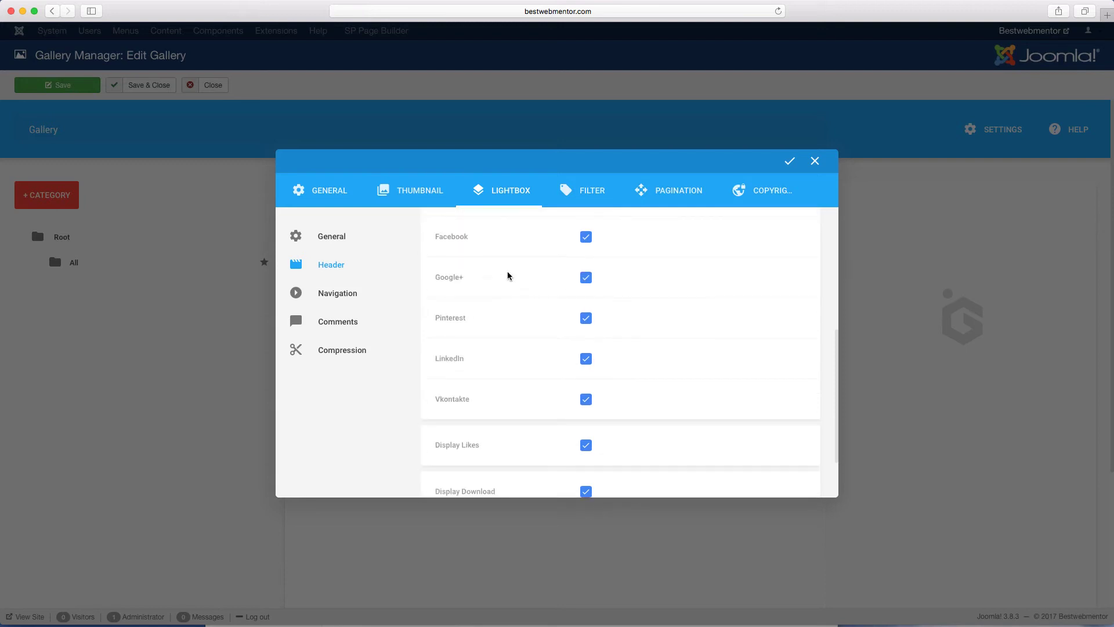
{"action": "scroll", "coordinate": [576, 352], "scroll_direction": "down", "scroll_amount": 1}
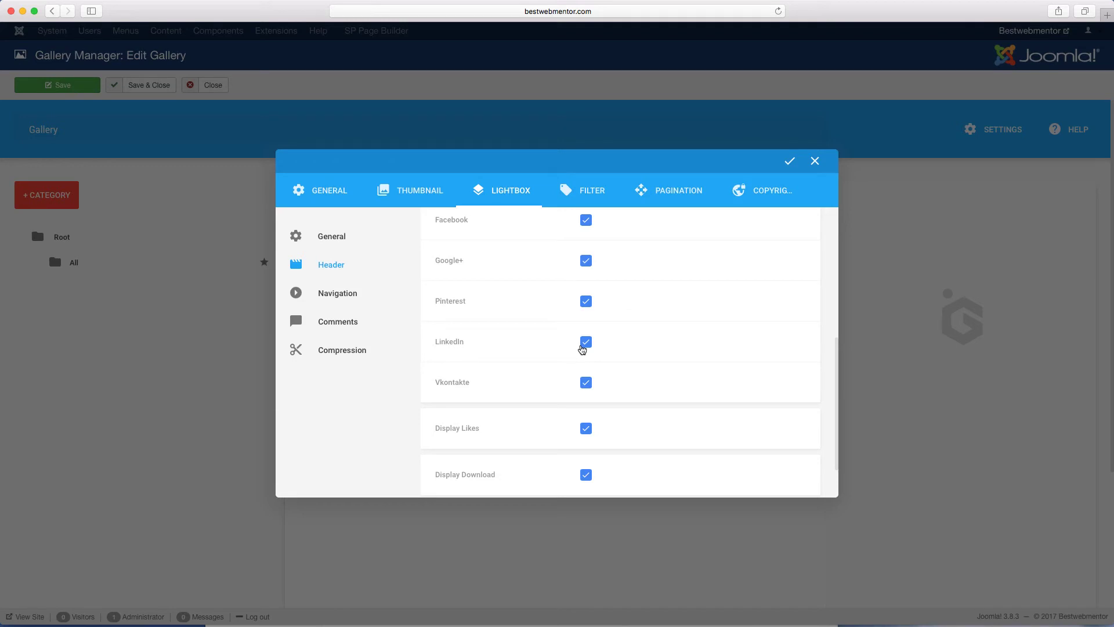
{"action": "scroll", "coordinate": [581, 345], "scroll_direction": "down", "scroll_amount": 2}
{"action": "scroll", "coordinate": [582, 348], "scroll_direction": "up", "scroll_amount": 1}
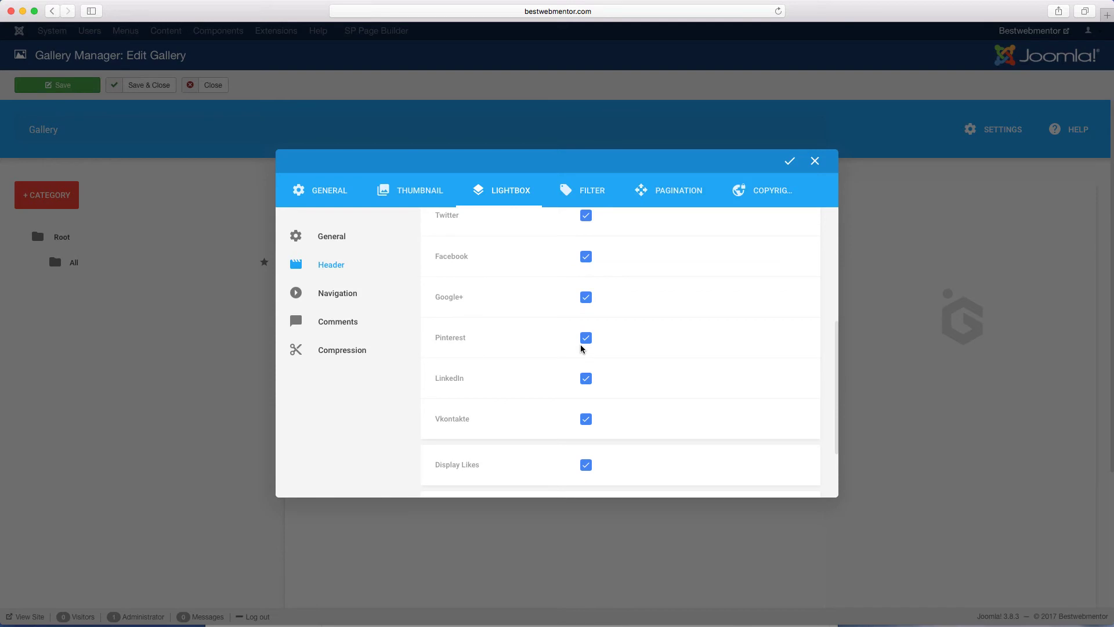
{"action": "scroll", "coordinate": [630, 307], "scroll_direction": "down", "scroll_amount": 2}
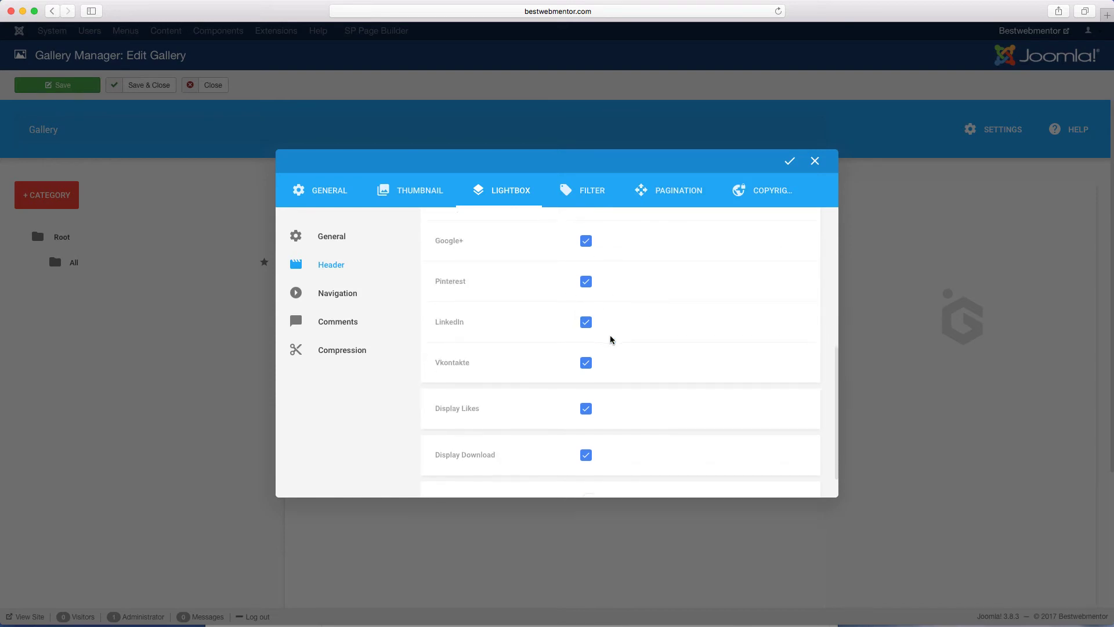
{"action": "scroll", "coordinate": [612, 333], "scroll_direction": "down", "scroll_amount": 1}
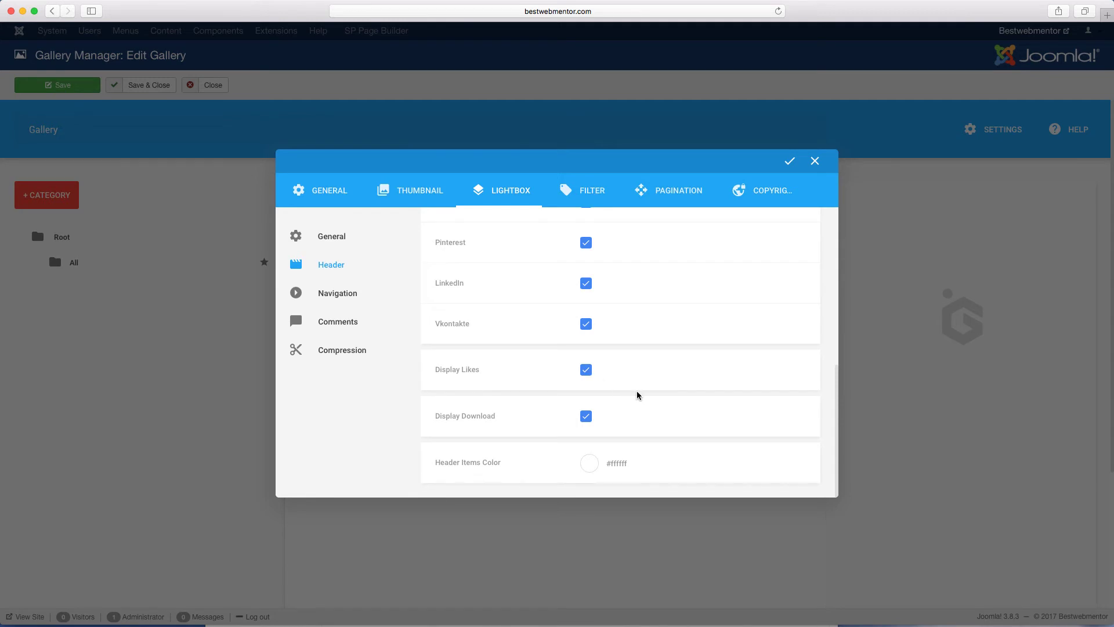
{"action": "left_click", "coordinate": [334, 296]}
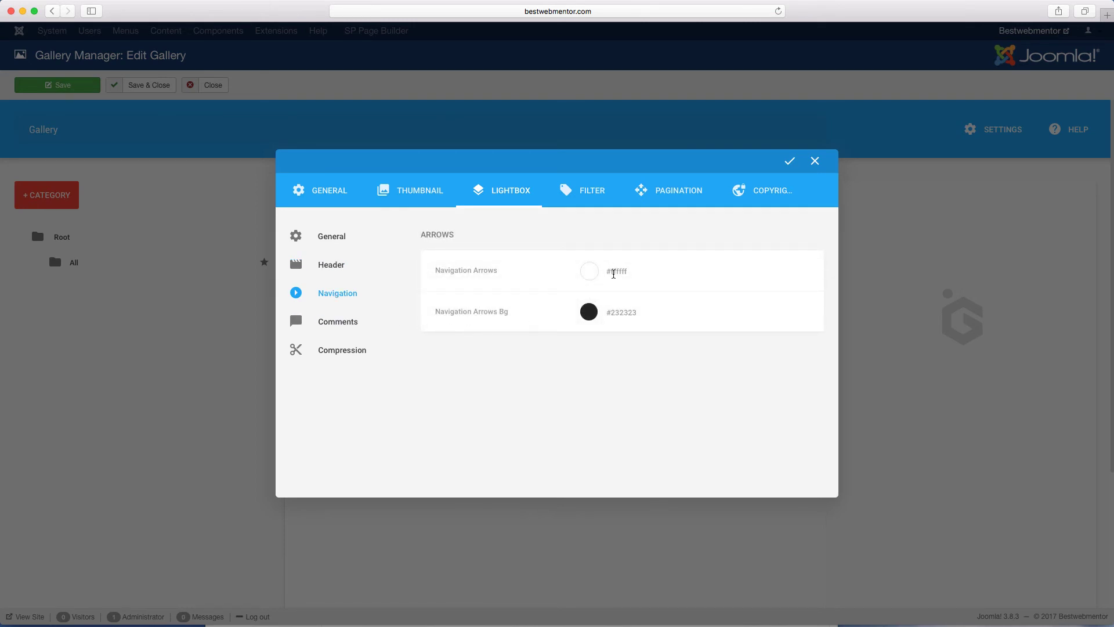
Check the navigation arrow colour, then choose Disqus as the lightbox comment system.
{"action": "left_click", "coordinate": [613, 273]}
{"action": "left_click", "coordinate": [572, 261]}
{"action": "left_click", "coordinate": [338, 322]}
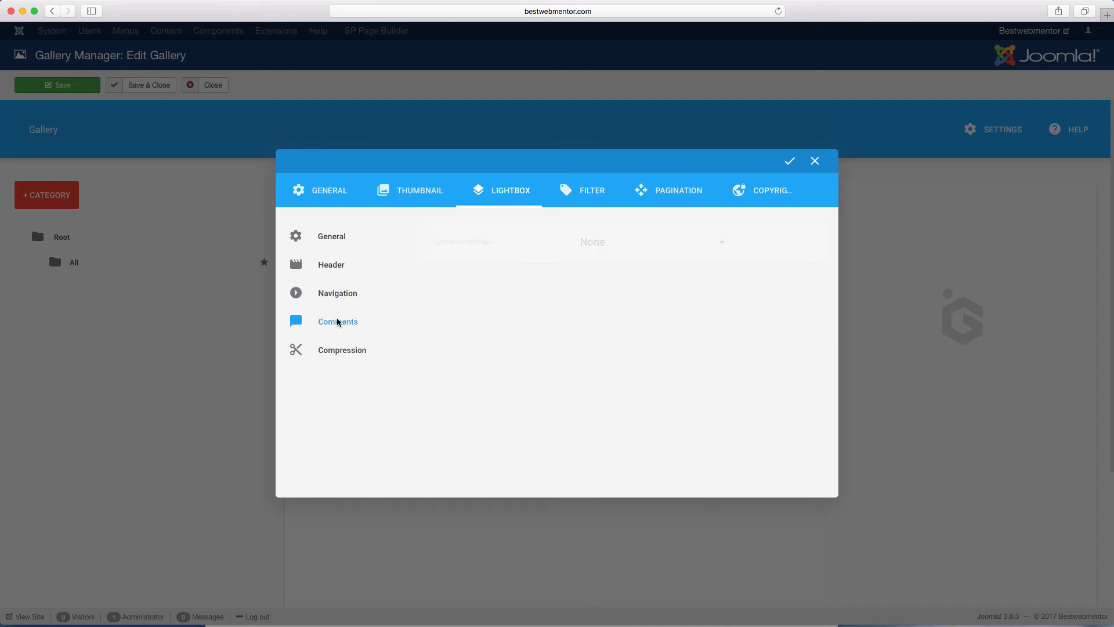
{"action": "left_click", "coordinate": [646, 242]}
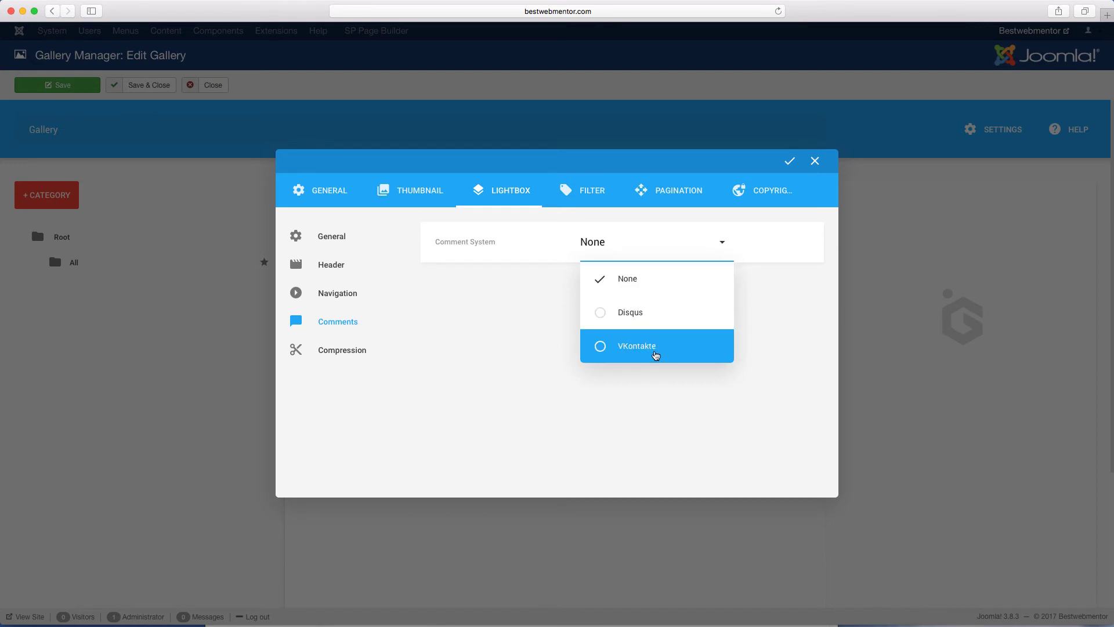
{"action": "left_click", "coordinate": [648, 315]}
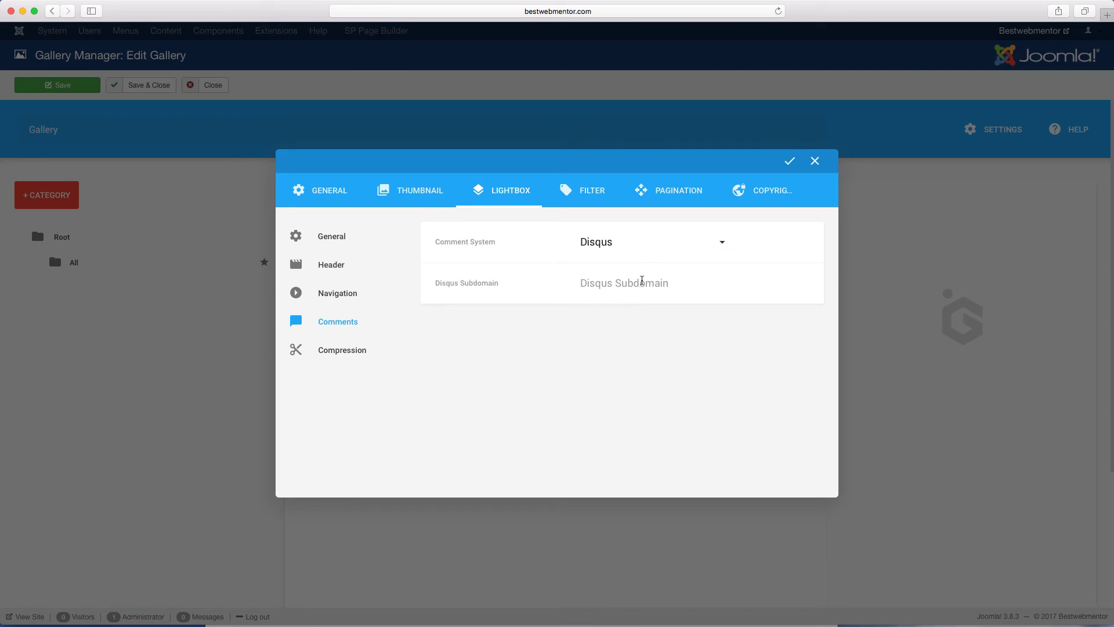
{"action": "left_click", "coordinate": [621, 282]}
{"action": "left_click", "coordinate": [619, 283]}
Switch lightbox comments to VKontakte and view Compression before opening the Filter settings.
{"action": "left_click", "coordinate": [641, 245]}
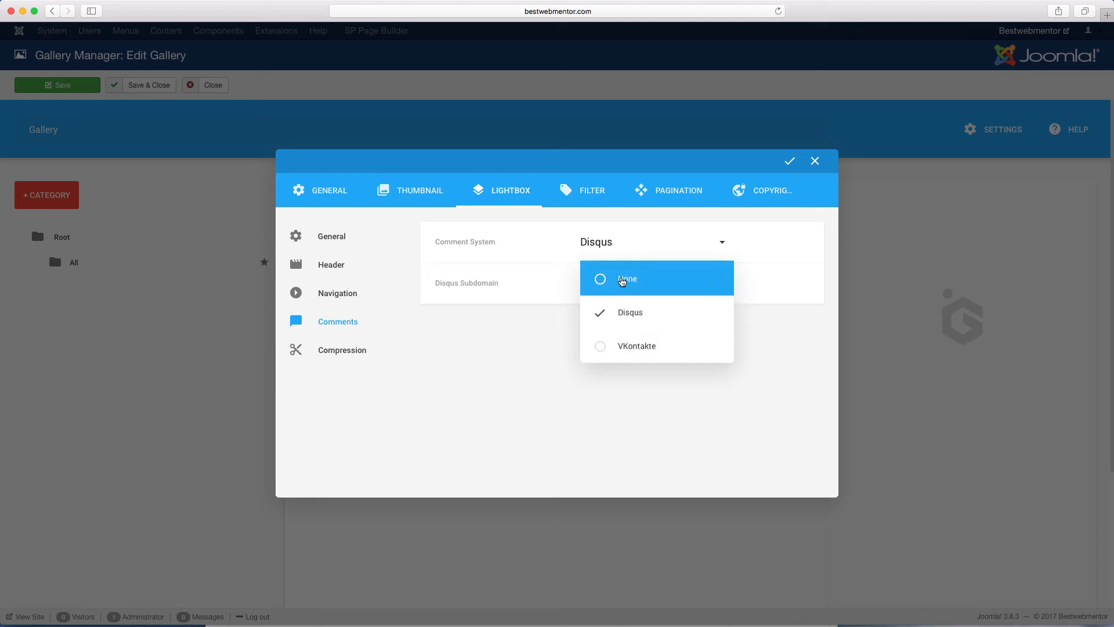
{"action": "left_click", "coordinate": [637, 351]}
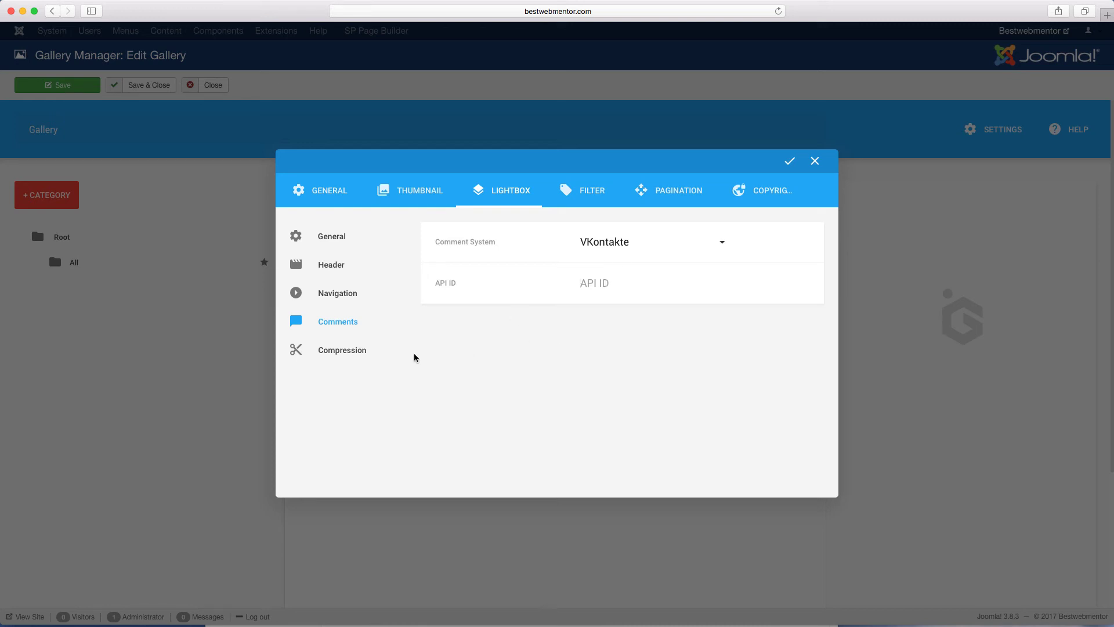
{"action": "left_click", "coordinate": [365, 355]}
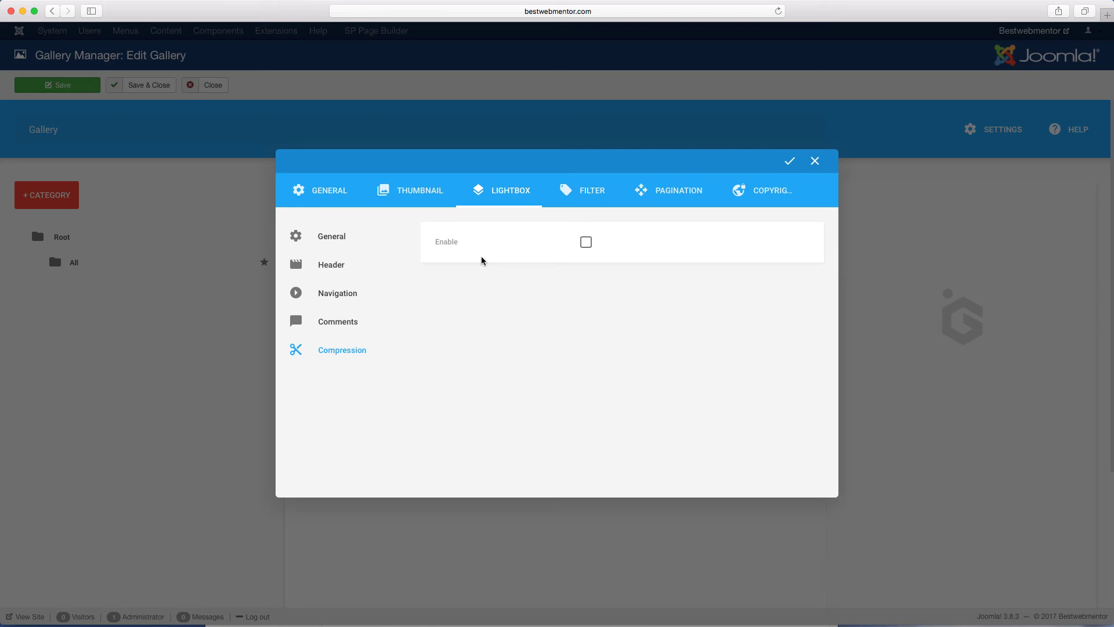
{"action": "left_click", "coordinate": [583, 191]}
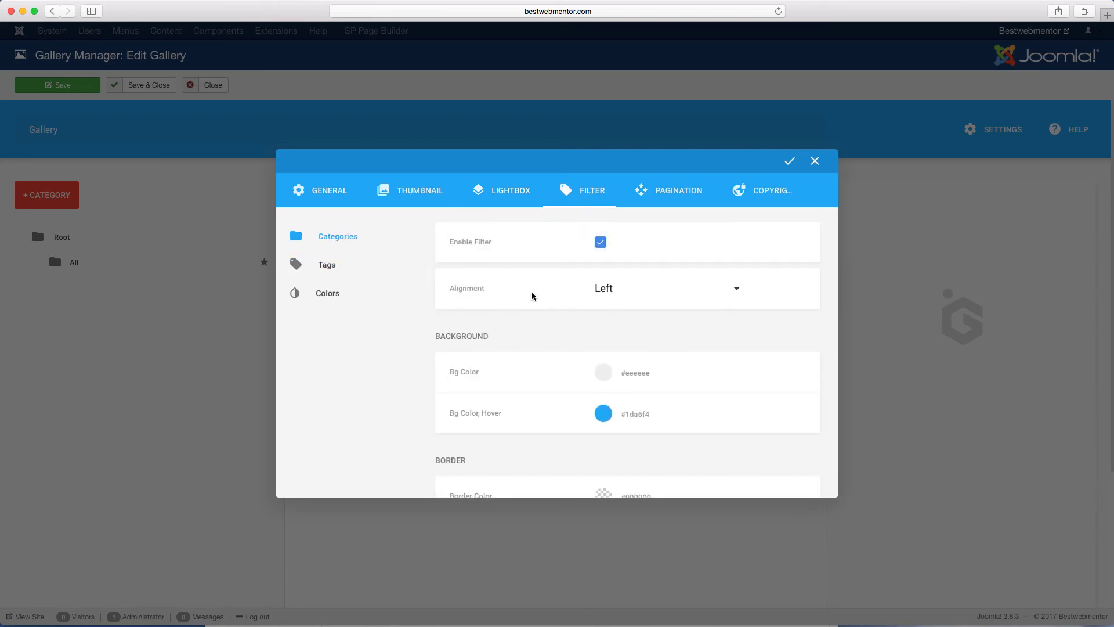
Keep the category filter alignment on Left.
{"action": "left_click", "coordinate": [648, 290]}
{"action": "left_click", "coordinate": [786, 335]}
{"action": "scroll", "coordinate": [490, 325], "scroll_direction": "down", "scroll_amount": 2}
{"action": "scroll", "coordinate": [494, 318], "scroll_direction": "down", "scroll_amount": 4}
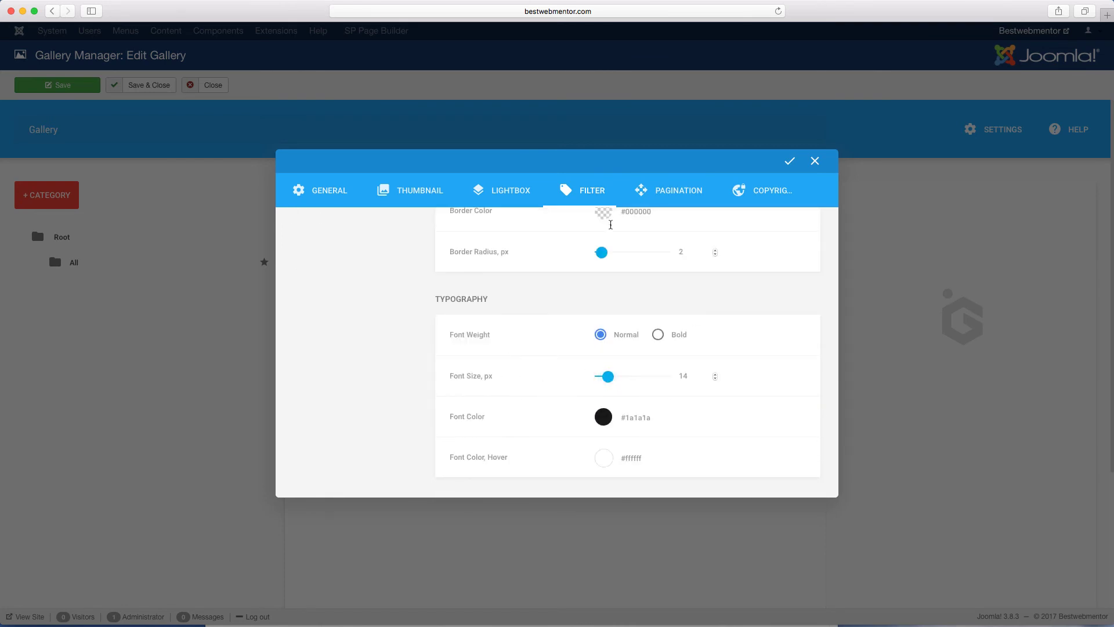
{"action": "scroll", "coordinate": [535, 322], "scroll_direction": "up", "scroll_amount": 4}
{"action": "scroll", "coordinate": [535, 323], "scroll_direction": "up", "scroll_amount": 2}
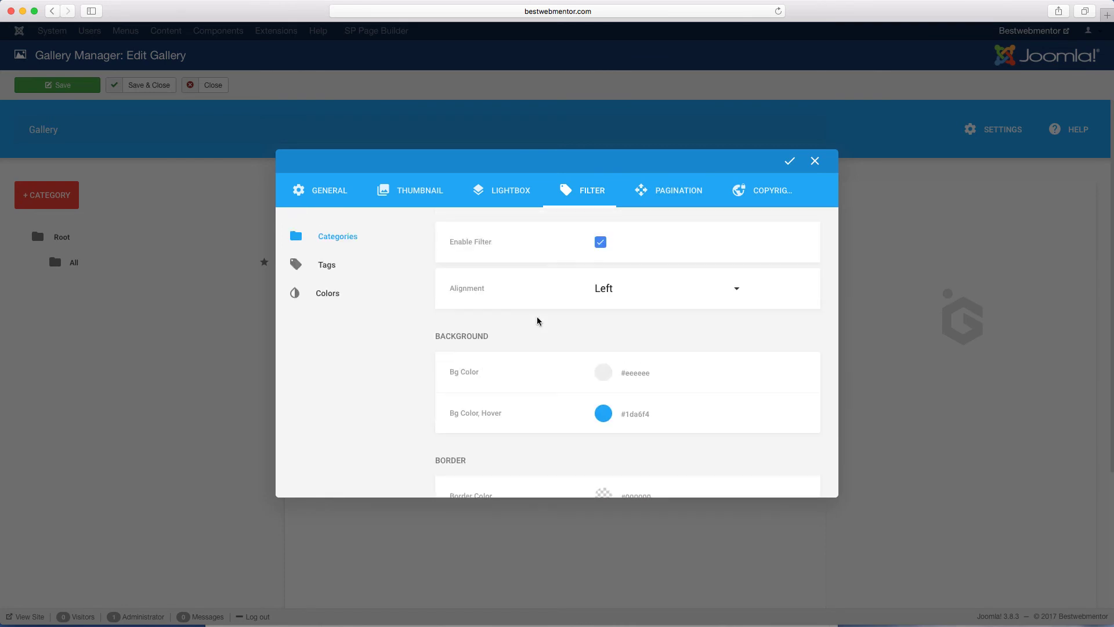
Enable the Tags filter to review its options, then disable it again.
{"action": "left_click", "coordinate": [323, 266]}
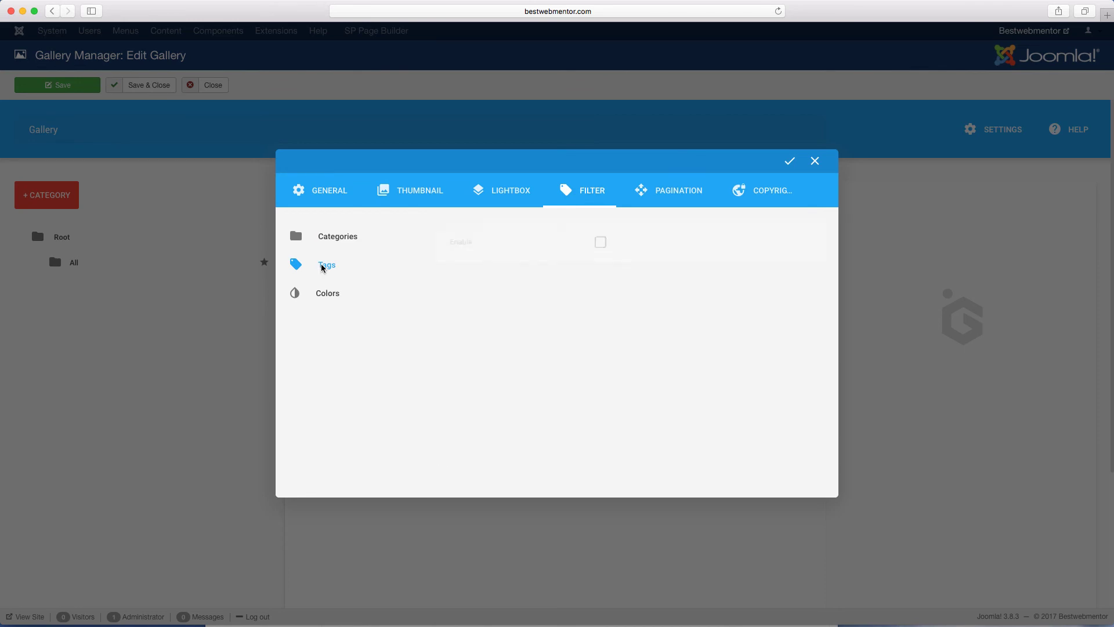
{"action": "left_click", "coordinate": [600, 245]}
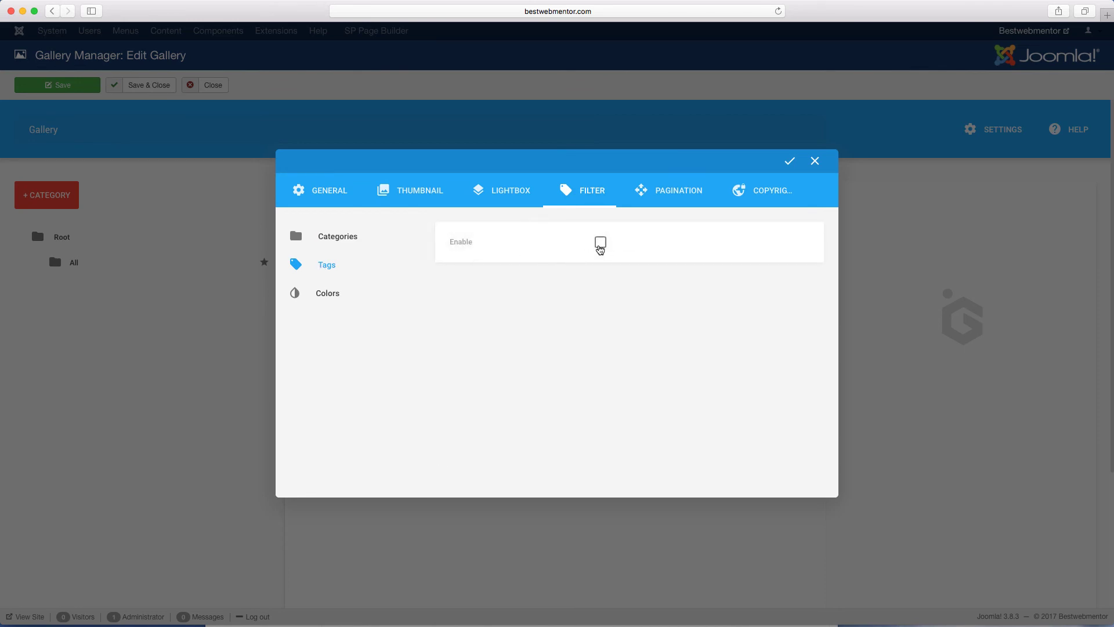
{"action": "scroll", "coordinate": [527, 330], "scroll_direction": "down", "scroll_amount": 4}
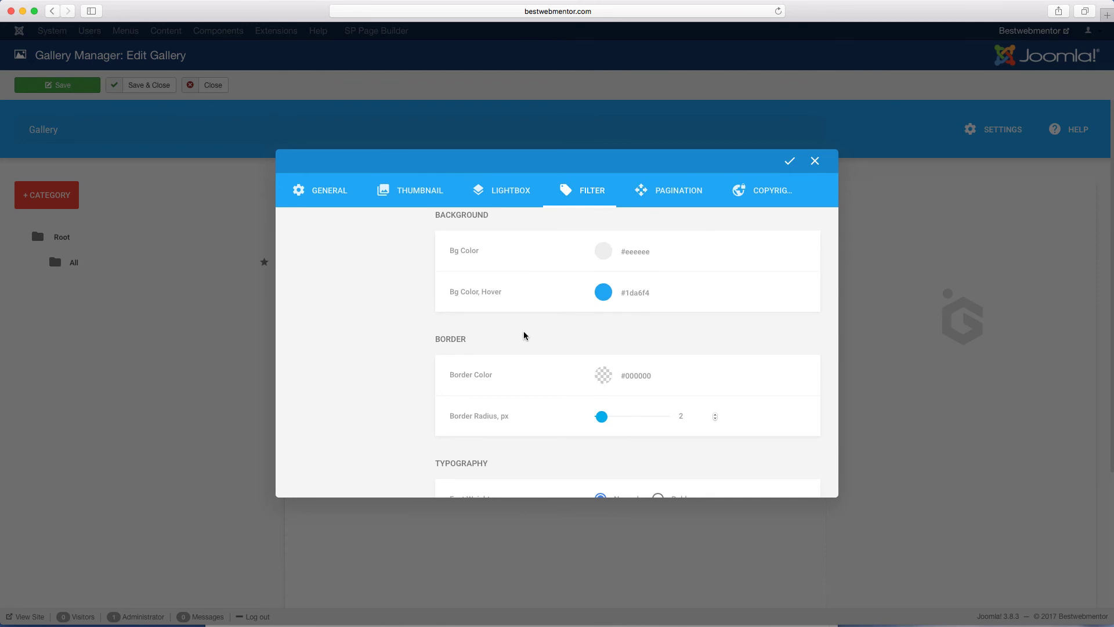
{"action": "scroll", "coordinate": [524, 336], "scroll_direction": "down", "scroll_amount": 3}
{"action": "scroll", "coordinate": [524, 336], "scroll_direction": "up", "scroll_amount": 6}
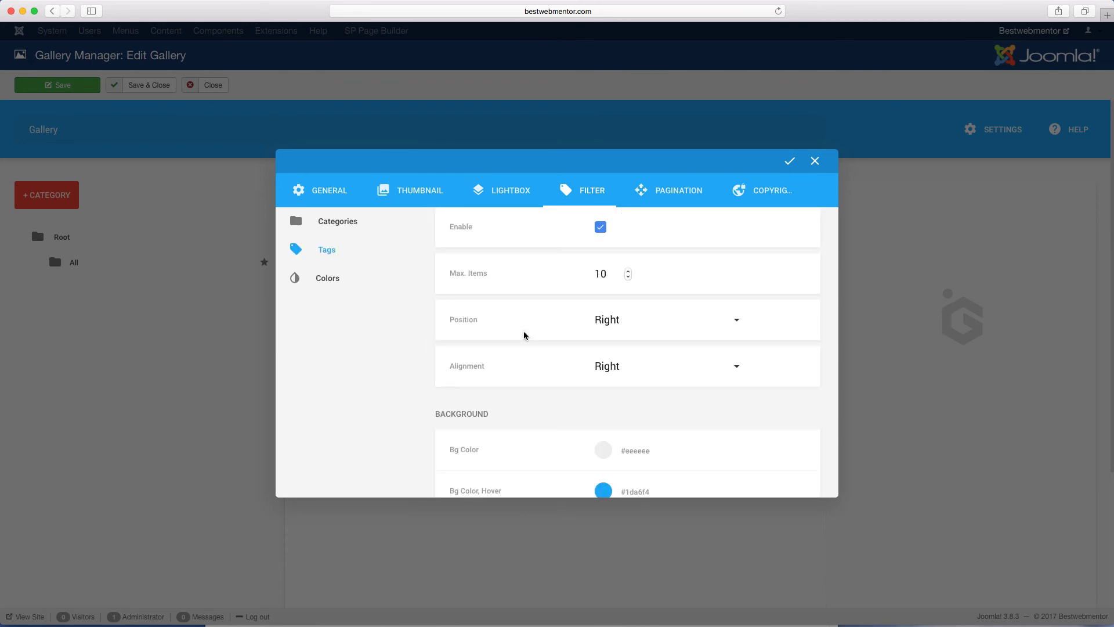
{"action": "scroll", "coordinate": [524, 334], "scroll_direction": "down", "scroll_amount": 4}
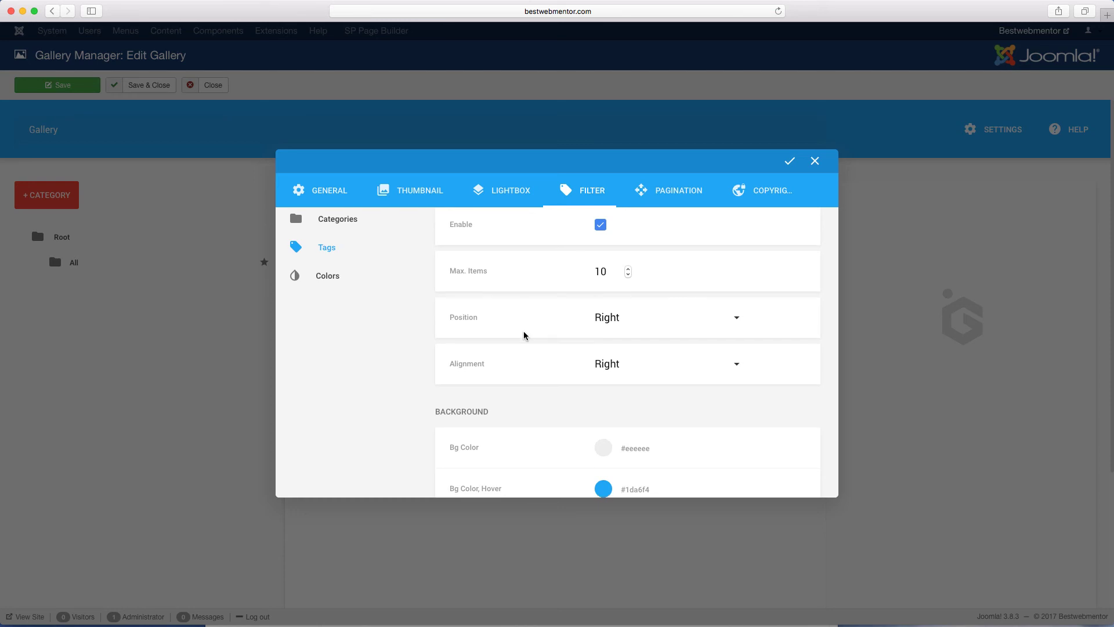
{"action": "scroll", "coordinate": [557, 339], "scroll_direction": "down", "scroll_amount": 3}
{"action": "scroll", "coordinate": [574, 327], "scroll_direction": "up", "scroll_amount": 8}
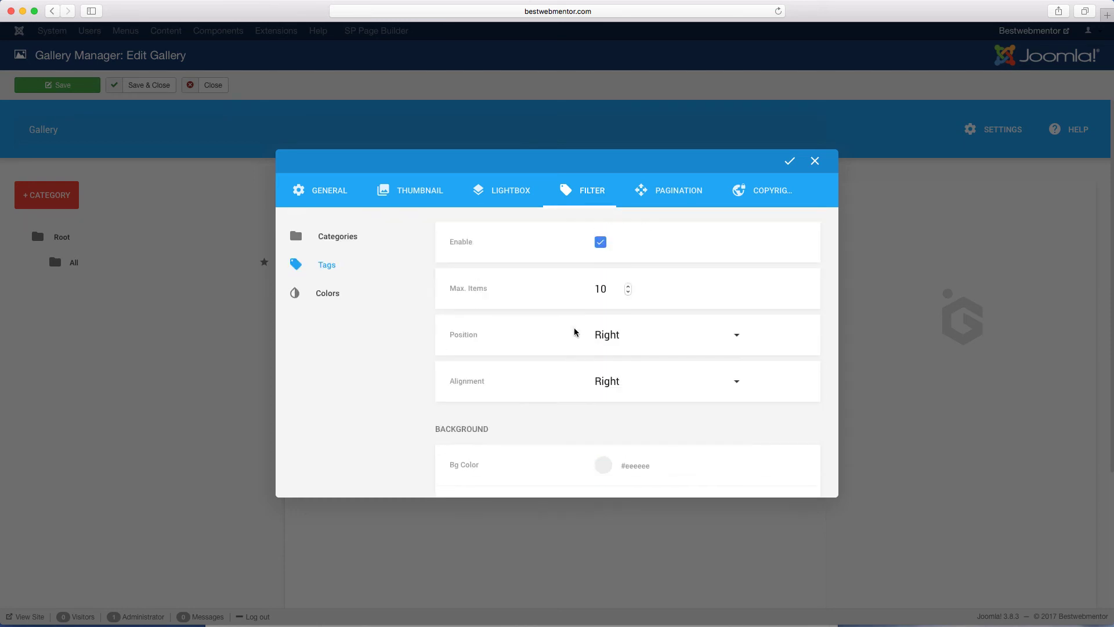
{"action": "left_click", "coordinate": [599, 243]}
Enable the Colors filter to review its options, then disable it again.
{"action": "left_click", "coordinate": [346, 294]}
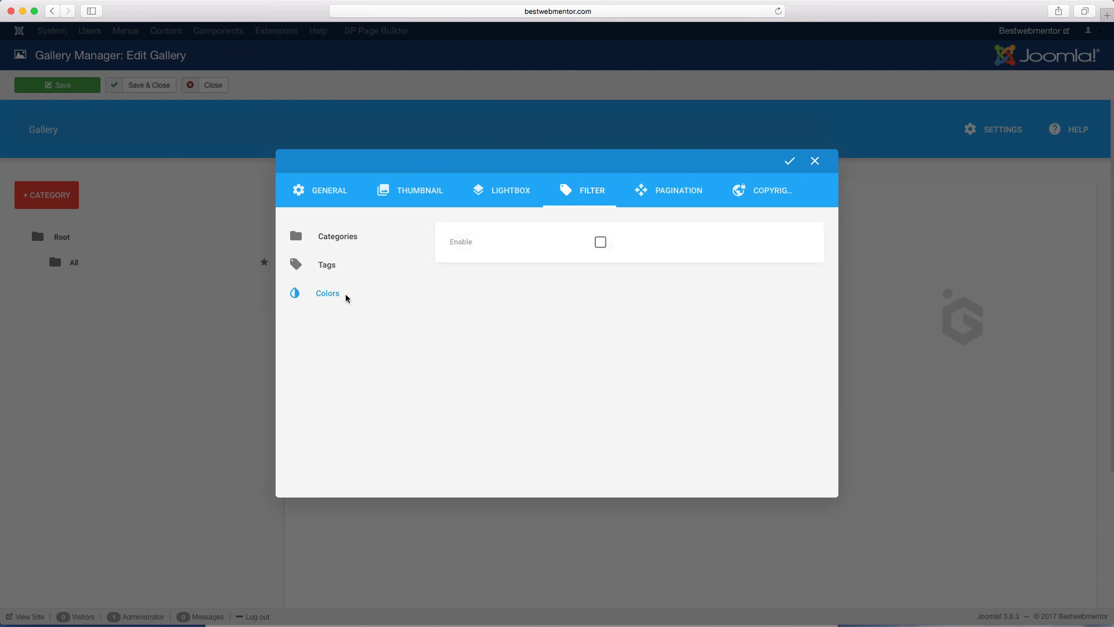
{"action": "left_click", "coordinate": [600, 244]}
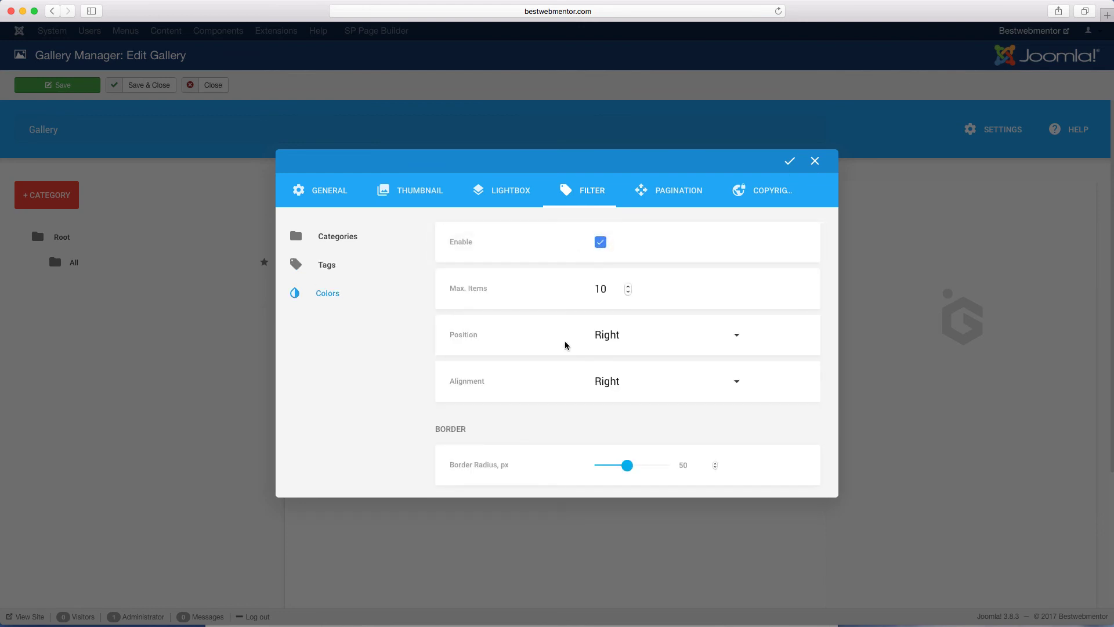
{"action": "scroll", "coordinate": [565, 340], "scroll_direction": "down", "scroll_amount": 1}
{"action": "scroll", "coordinate": [566, 340], "scroll_direction": "up", "scroll_amount": 1}
{"action": "left_click", "coordinate": [598, 242]}
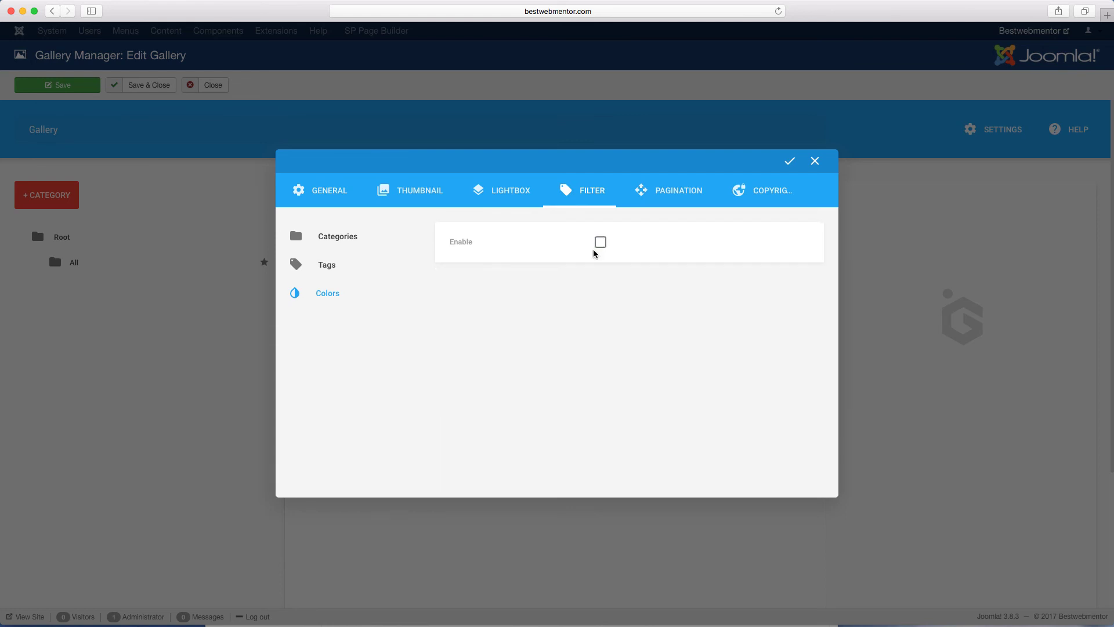
Set the gallery pagination to Default type with 12 images per page.
{"action": "left_click", "coordinate": [670, 197]}
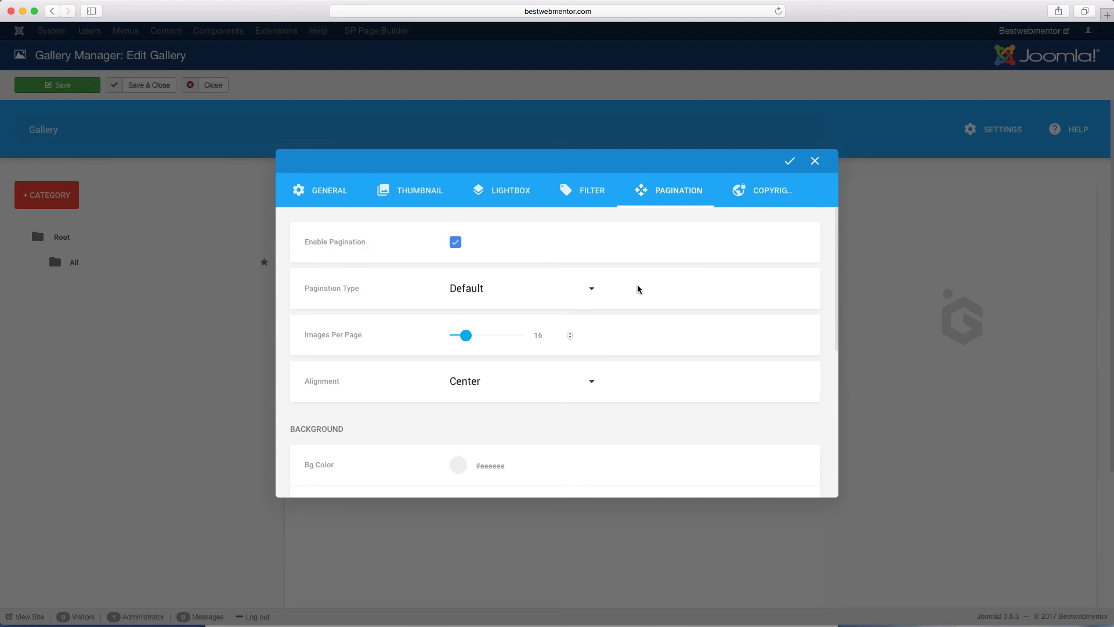
{"action": "left_click", "coordinate": [581, 297]}
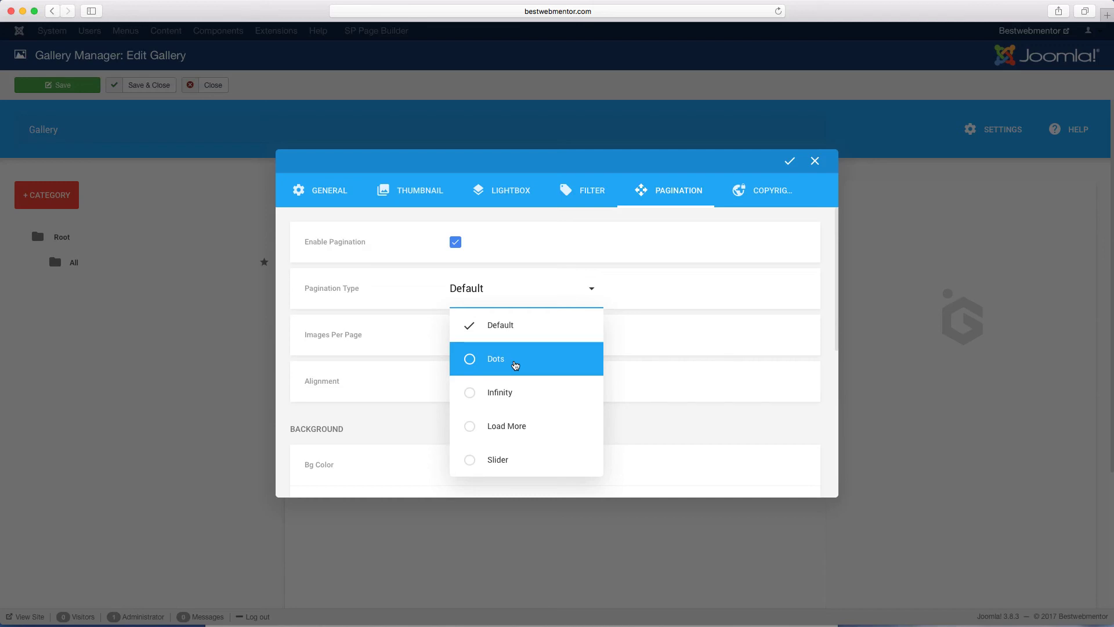
{"action": "left_click", "coordinate": [663, 362]}
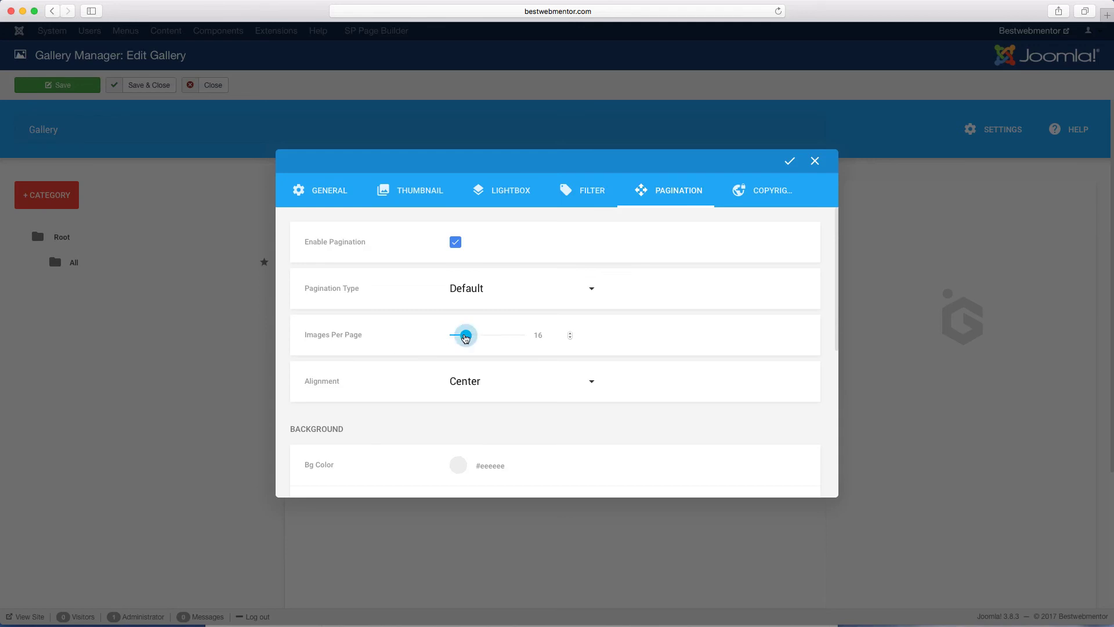
{"action": "mouse_move", "coordinate": [465, 337]}
{"action": "left_mouse_down"}
{"action": "mouse_move", "coordinate": [534, 345]}
{"action": "mouse_move", "coordinate": [479, 341]}
{"action": "left_mouse_up"}
{"action": "left_click", "coordinate": [500, 290]}
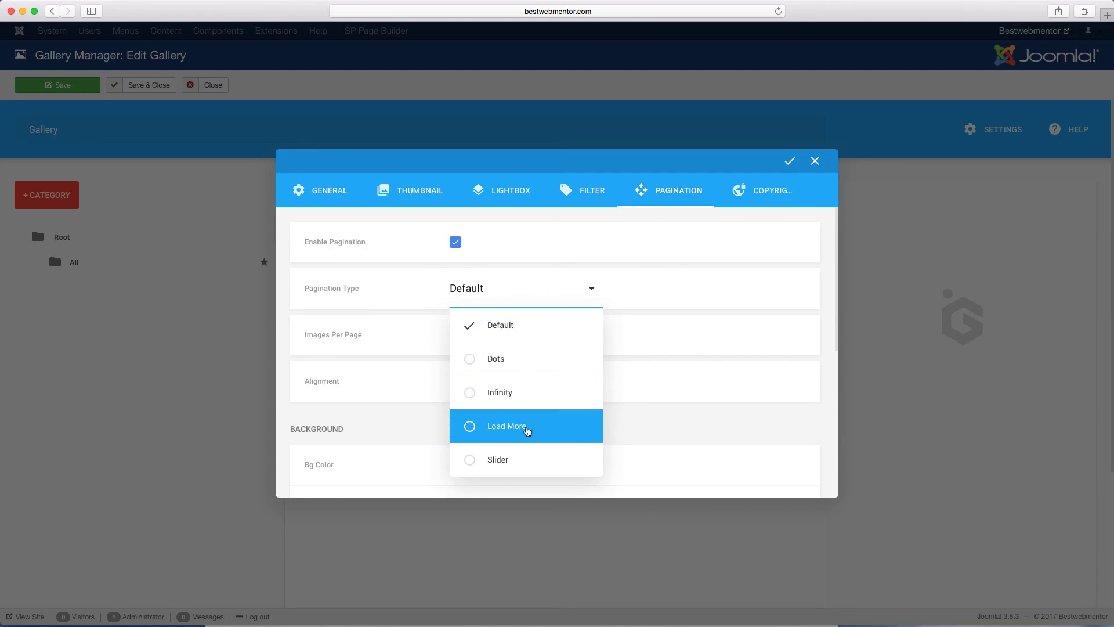
{"action": "left_click", "coordinate": [654, 415]}
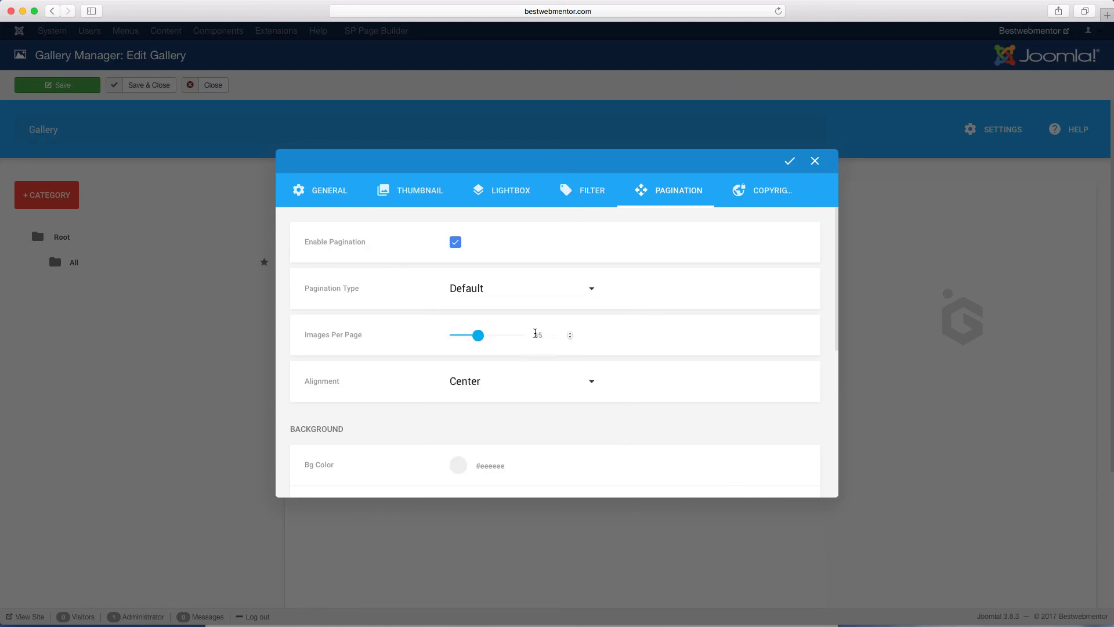
{"action": "left_click_drag", "start_coordinate": [480, 336], "coordinate": [465, 341]}
Review the pagination options, then bring up the gallery's Copyright settings.
{"action": "scroll", "coordinate": [612, 394], "scroll_direction": "down", "scroll_amount": 3}
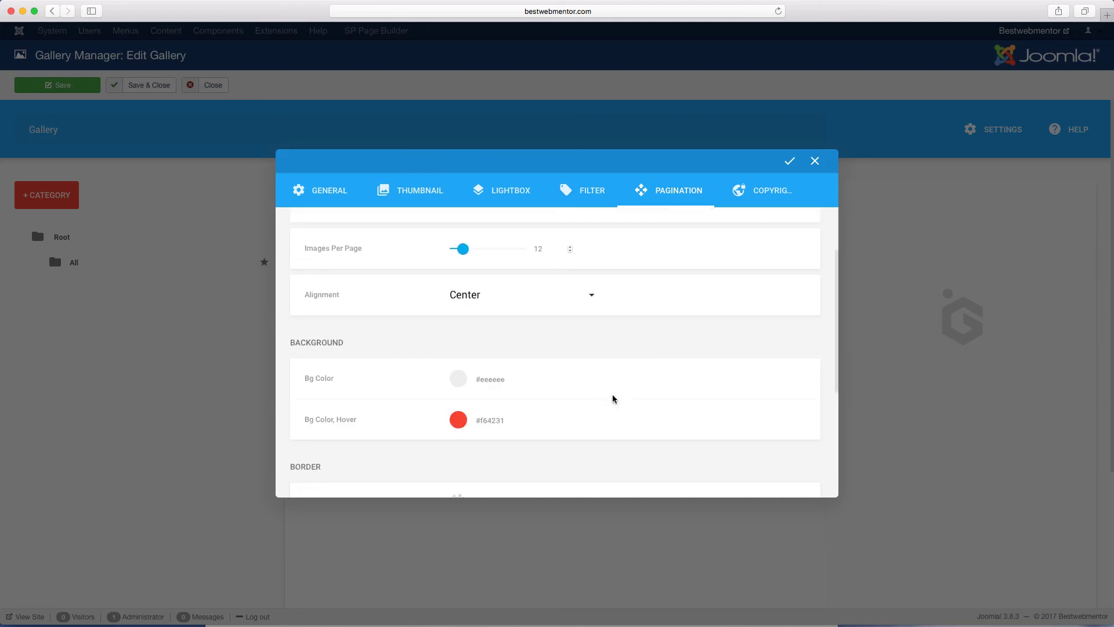
{"action": "scroll", "coordinate": [406, 331], "scroll_direction": "down", "scroll_amount": 2}
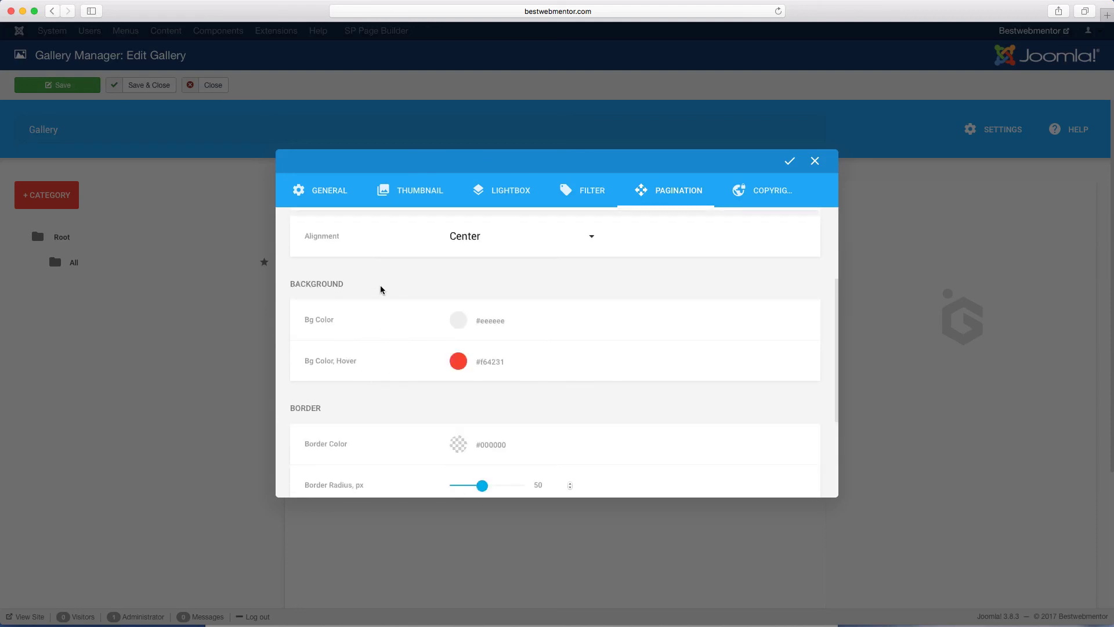
{"action": "scroll", "coordinate": [365, 331], "scroll_direction": "down", "scroll_amount": 3}
{"action": "scroll", "coordinate": [377, 399], "scroll_direction": "down", "scroll_amount": 2}
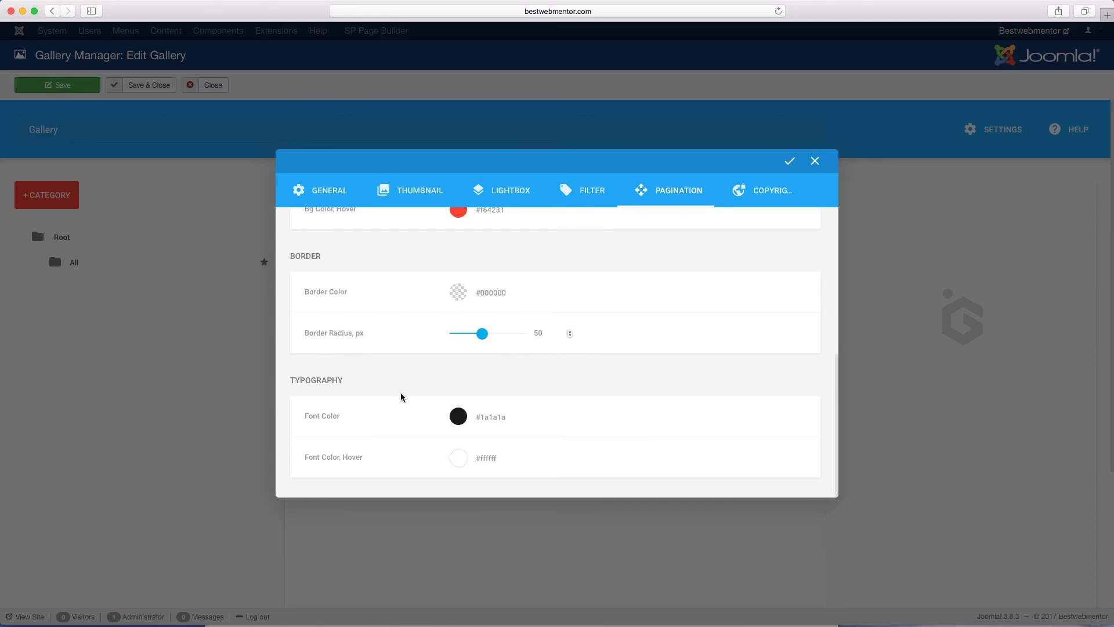
{"action": "scroll", "coordinate": [400, 397], "scroll_direction": "up", "scroll_amount": 5}
{"action": "left_click", "coordinate": [760, 188]}
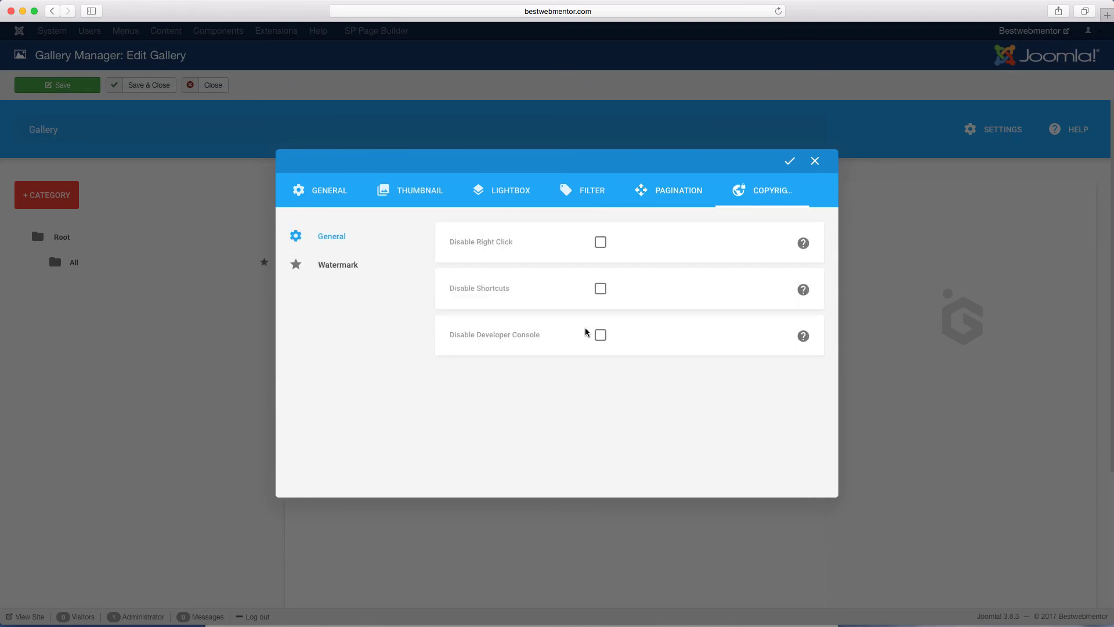
Enable Disable Right Click, then browse for a watermark image without choosing one.
{"action": "left_click", "coordinate": [601, 244]}
{"action": "left_click", "coordinate": [340, 265]}
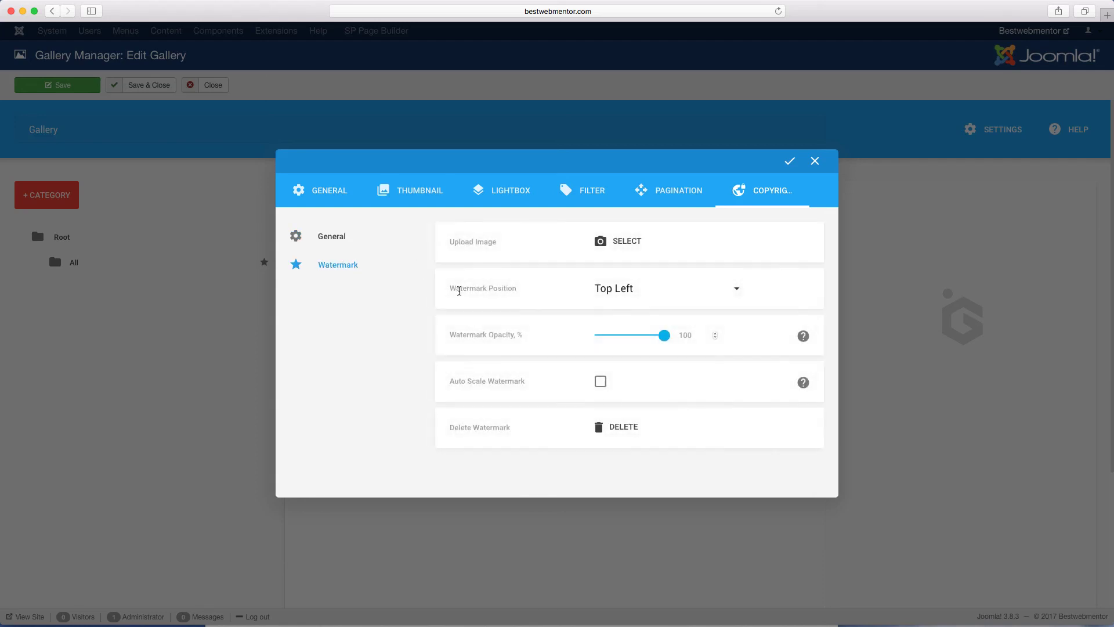
{"action": "left_click", "coordinate": [605, 245]}
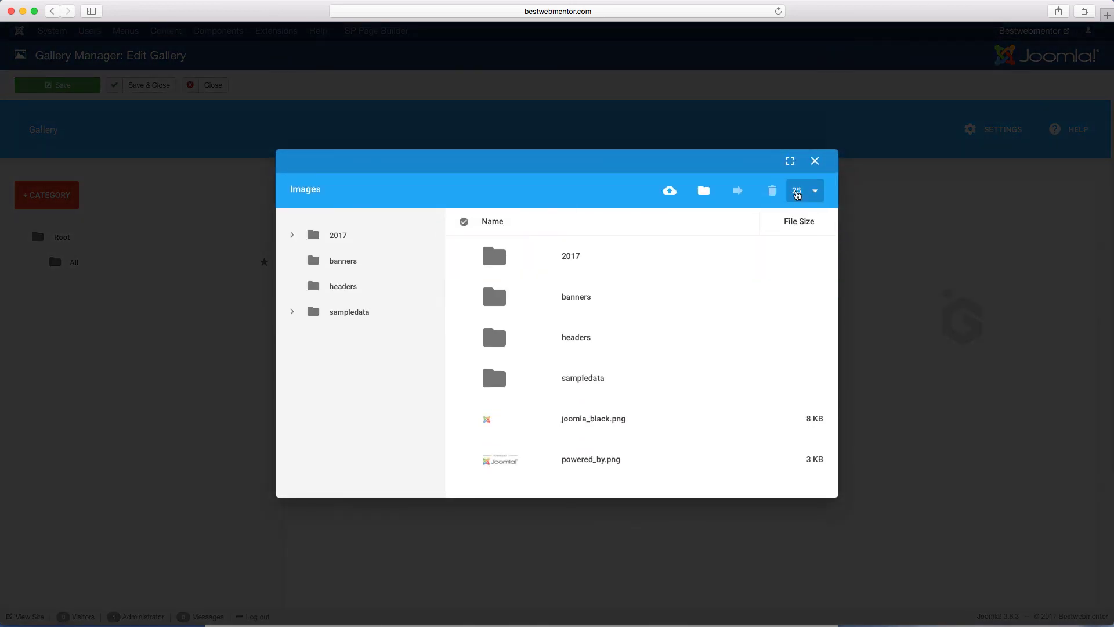
{"action": "left_click", "coordinate": [815, 162]}
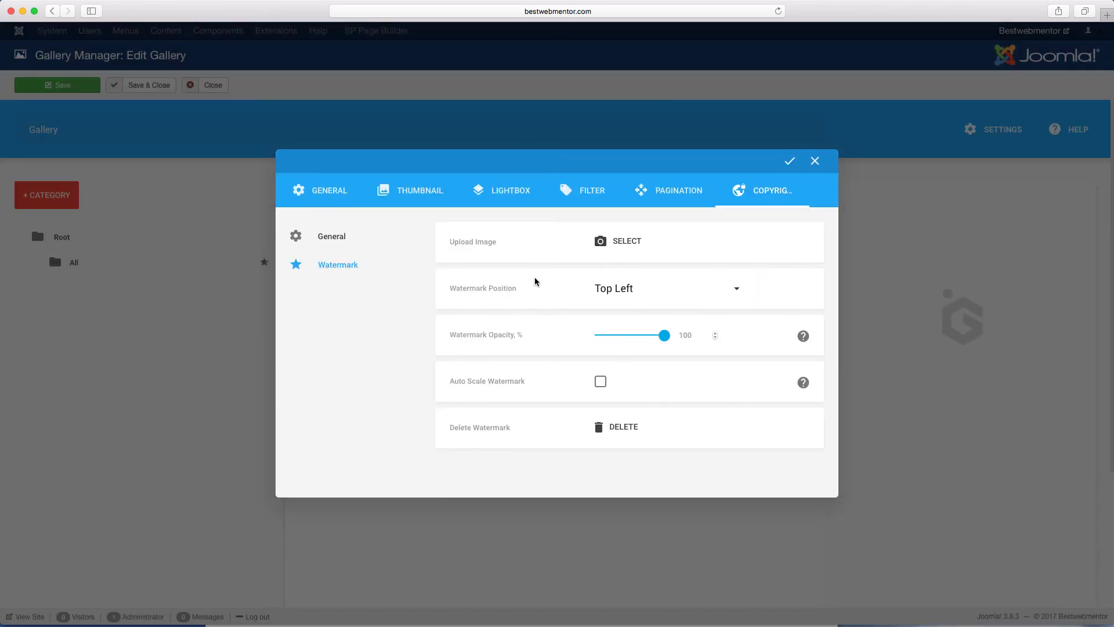
Keep the watermark at Top Left with auto-scale off, and lower opacity to 61 percent.
{"action": "left_click", "coordinate": [623, 289]}
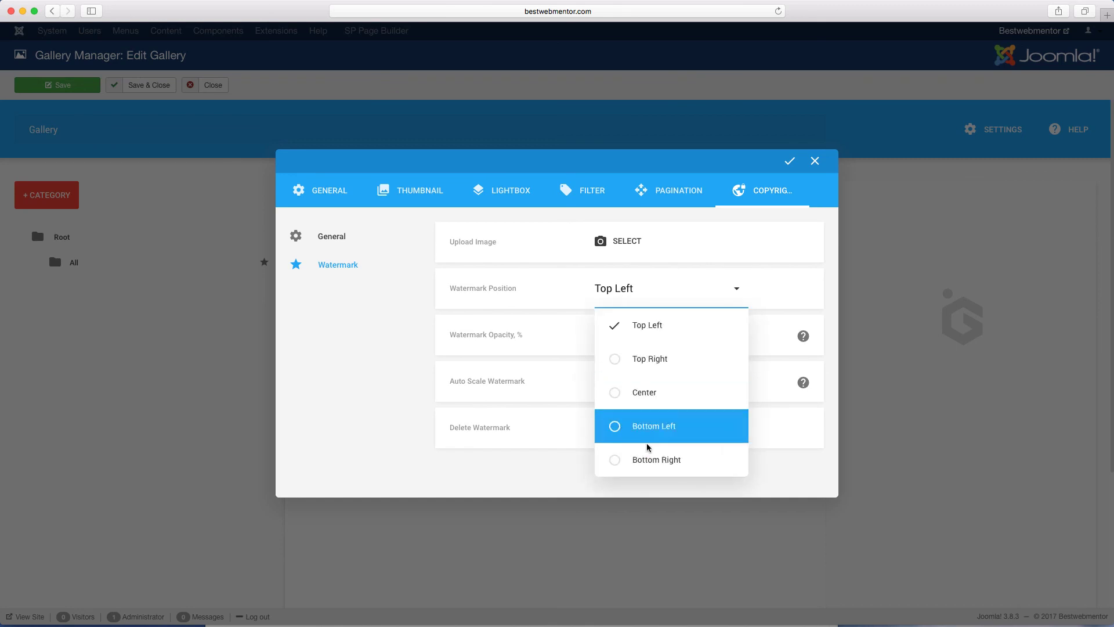
{"action": "left_click", "coordinate": [562, 300]}
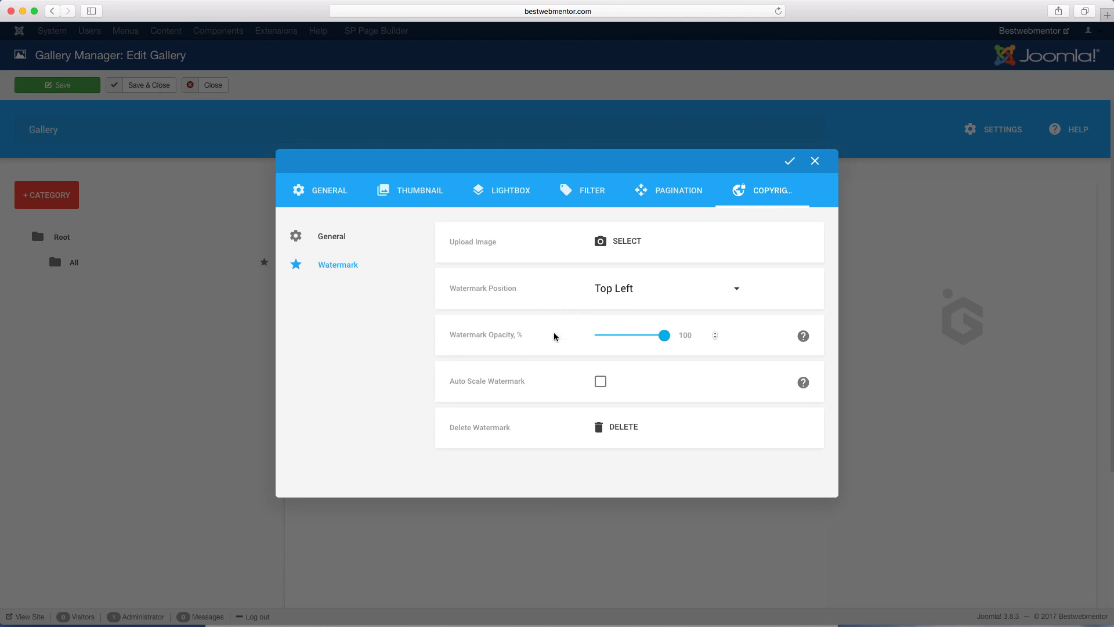
{"action": "left_click", "coordinate": [600, 383]}
{"action": "left_click", "coordinate": [600, 383]}
{"action": "mouse_move", "coordinate": [665, 337]}
{"action": "left_mouse_down"}
{"action": "mouse_move", "coordinate": [592, 343]}
{"action": "mouse_move", "coordinate": [672, 346]}
{"action": "left_mouse_up"}
Go back to the General settings and close the gallery settings dialog.
{"action": "left_click", "coordinate": [343, 190]}
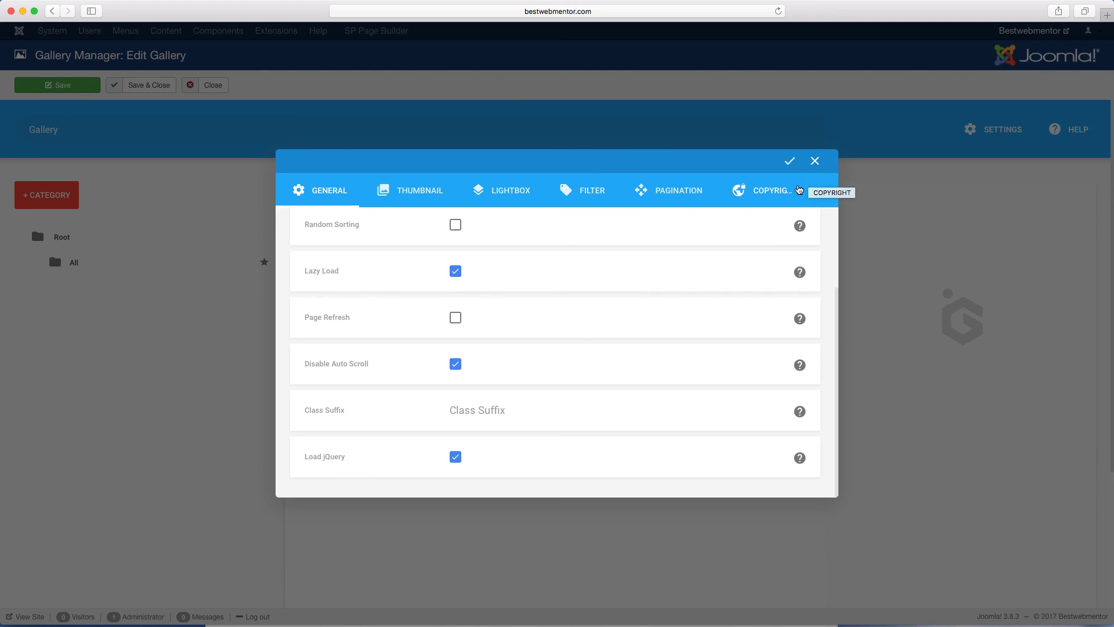
{"action": "left_click", "coordinate": [815, 161]}
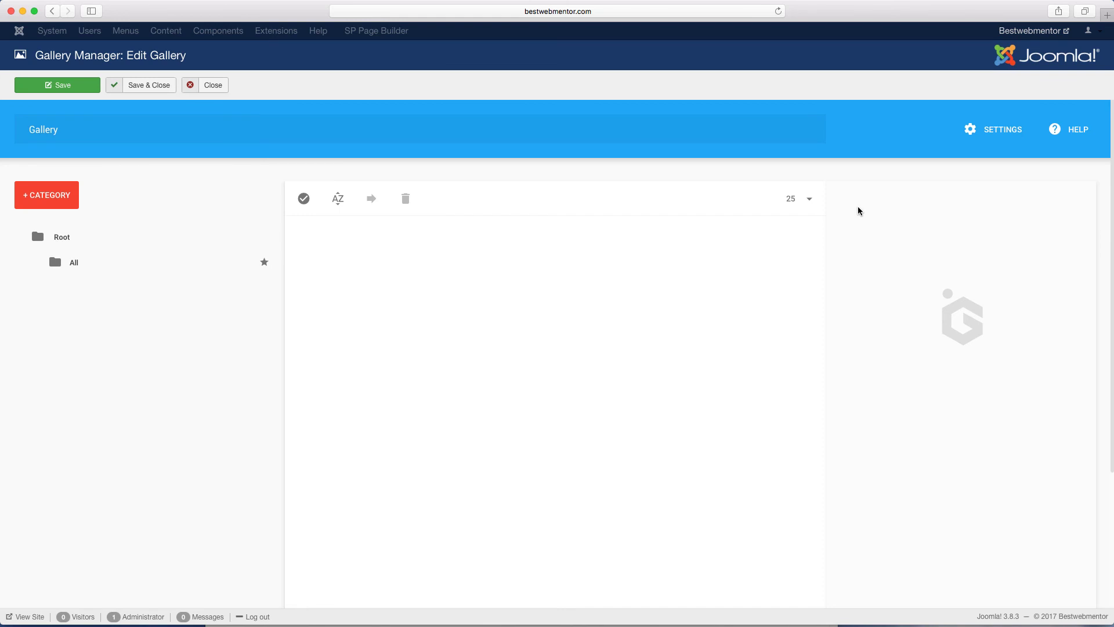